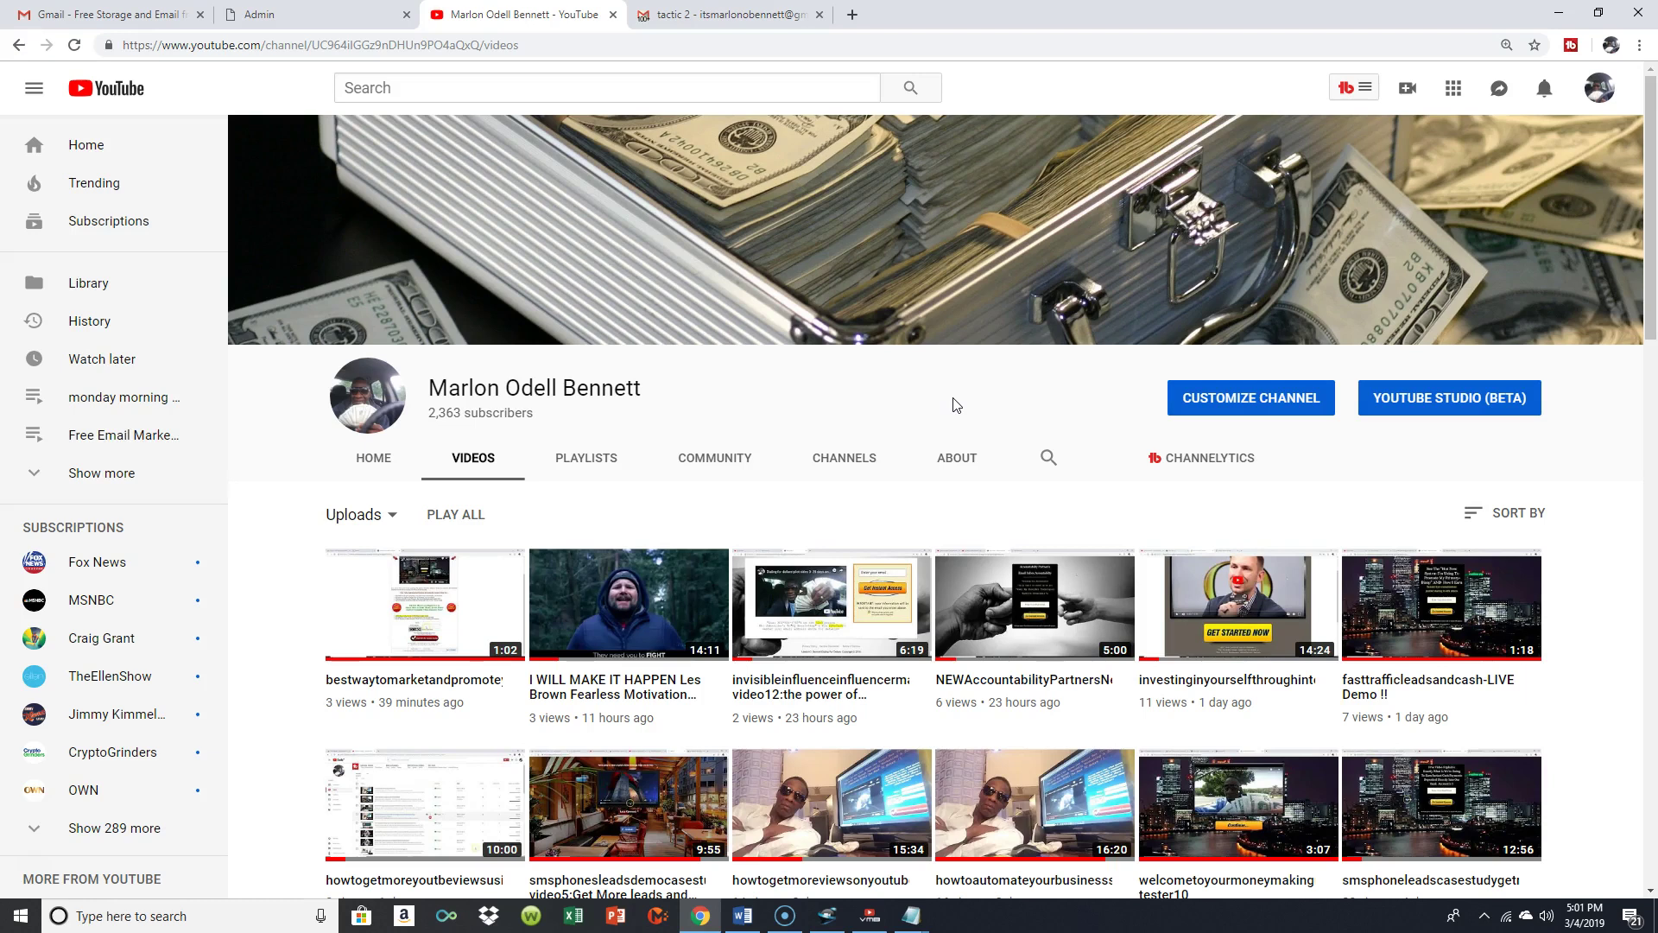
Open the SMS phone leads review case study video and pause its playback.
{"action": "scroll", "coordinate": [890, 440], "scroll_direction": "down", "scroll_amount": 2}
{"action": "scroll", "coordinate": [1051, 432], "scroll_direction": "down", "scroll_amount": 4}
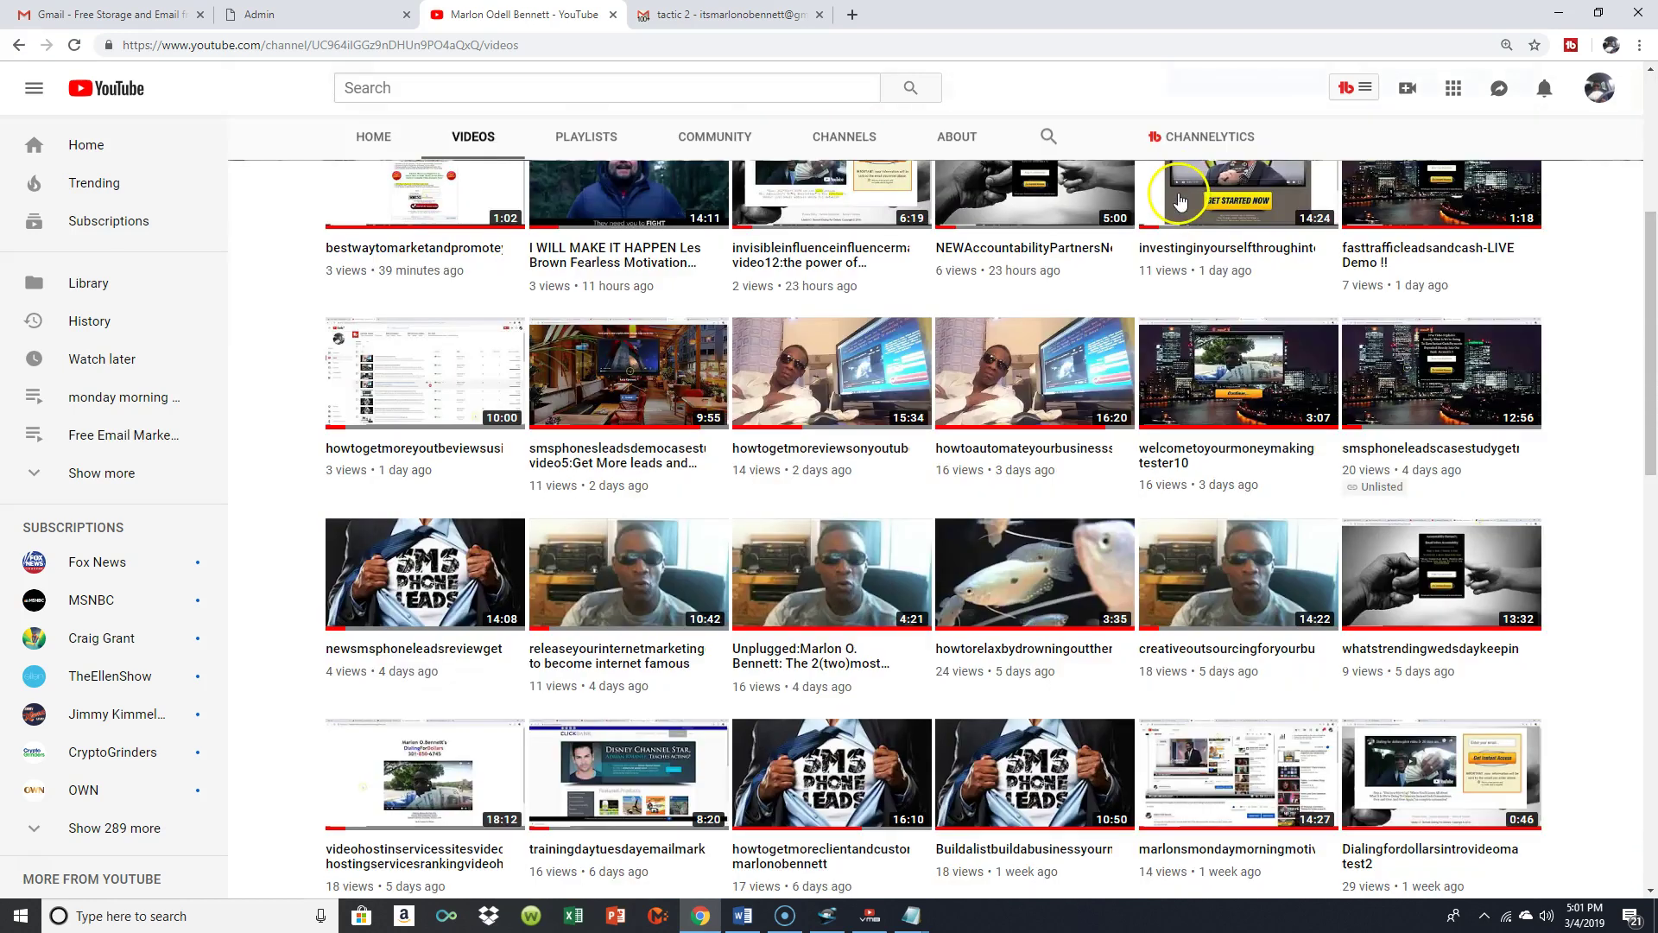
{"action": "scroll", "coordinate": [1184, 203], "scroll_direction": "up", "scroll_amount": 3}
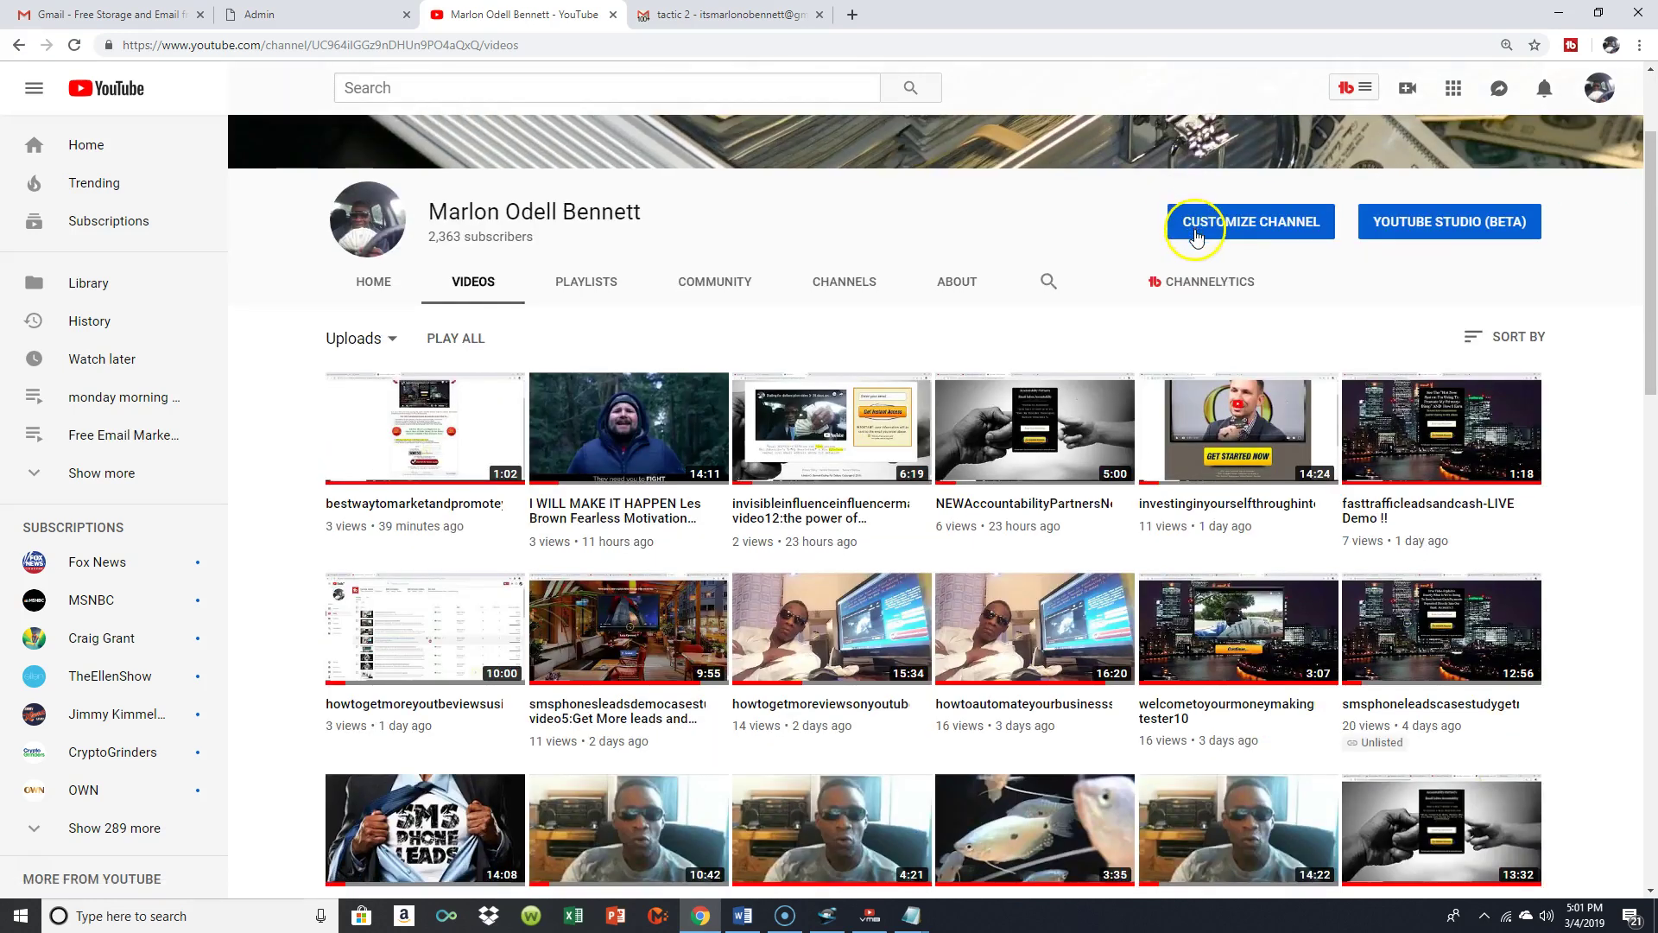
{"action": "scroll", "coordinate": [1196, 235], "scroll_direction": "down", "scroll_amount": 1}
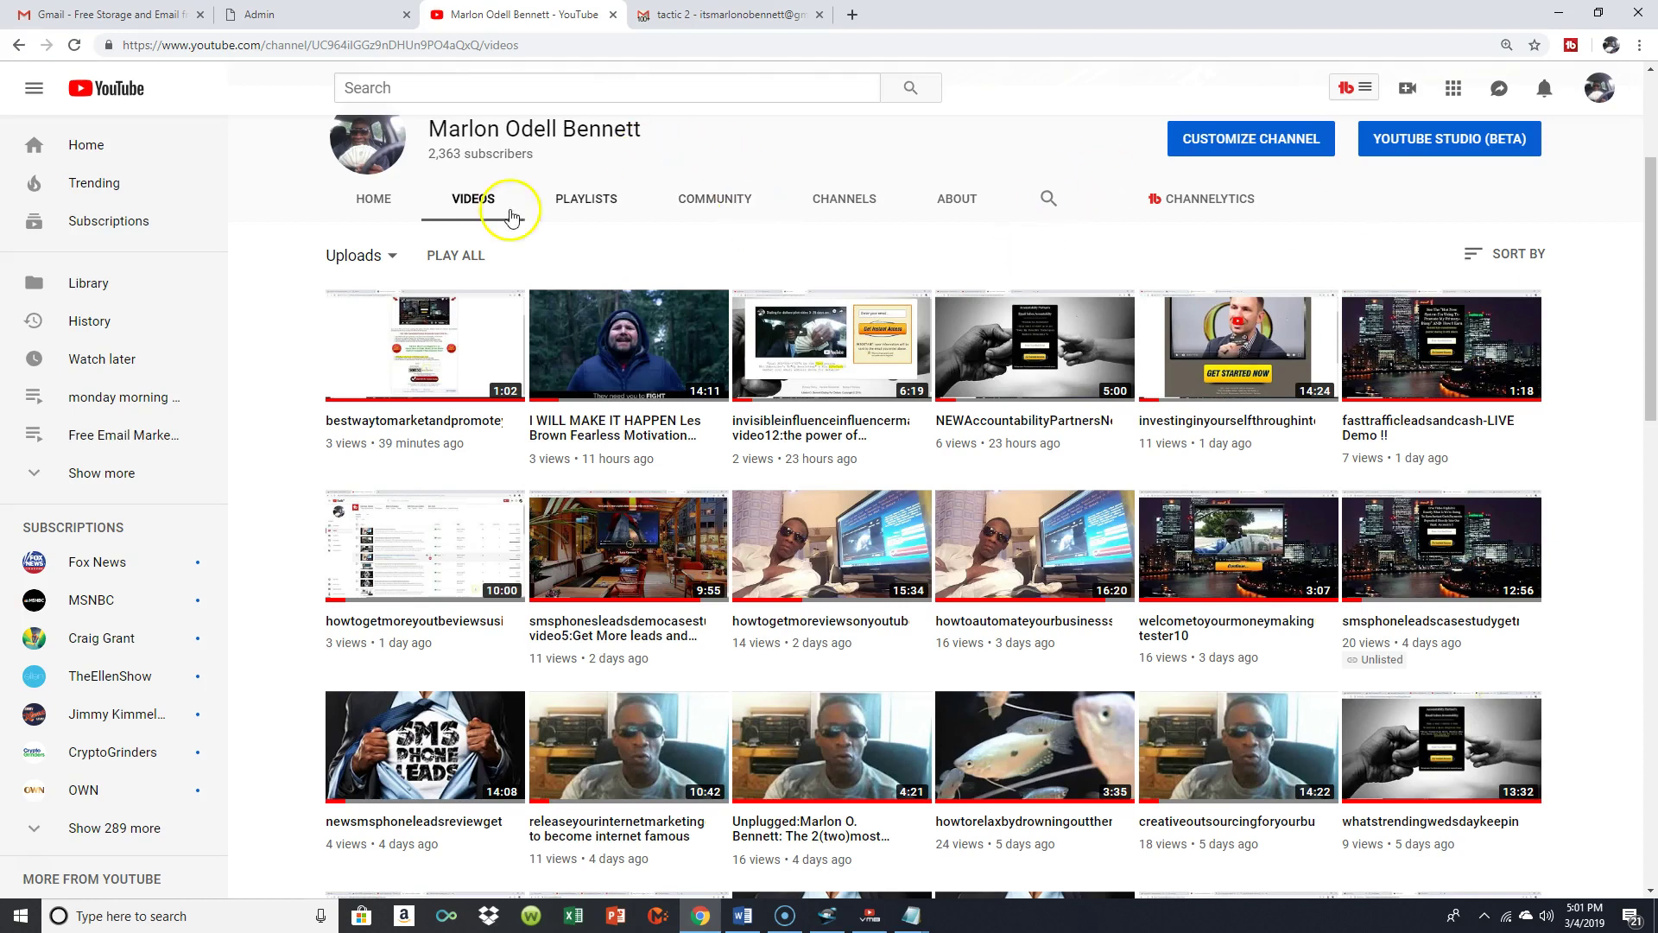
{"action": "scroll", "coordinate": [481, 201], "scroll_direction": "down", "scroll_amount": 1}
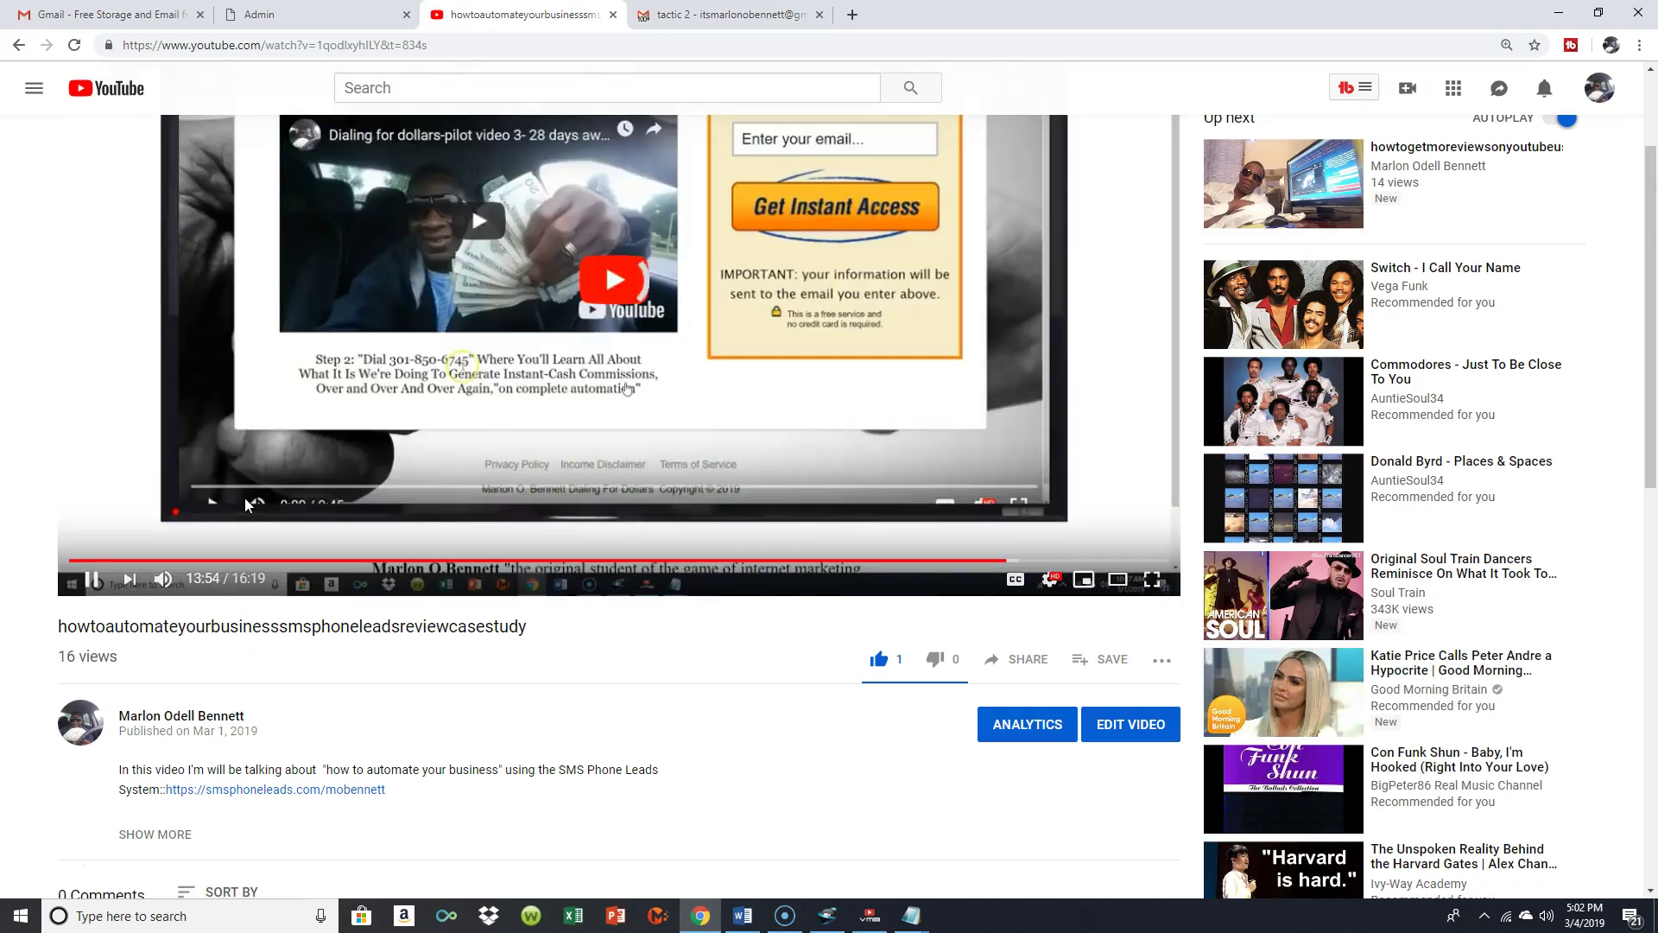
{"action": "left_click", "coordinate": [91, 577]}
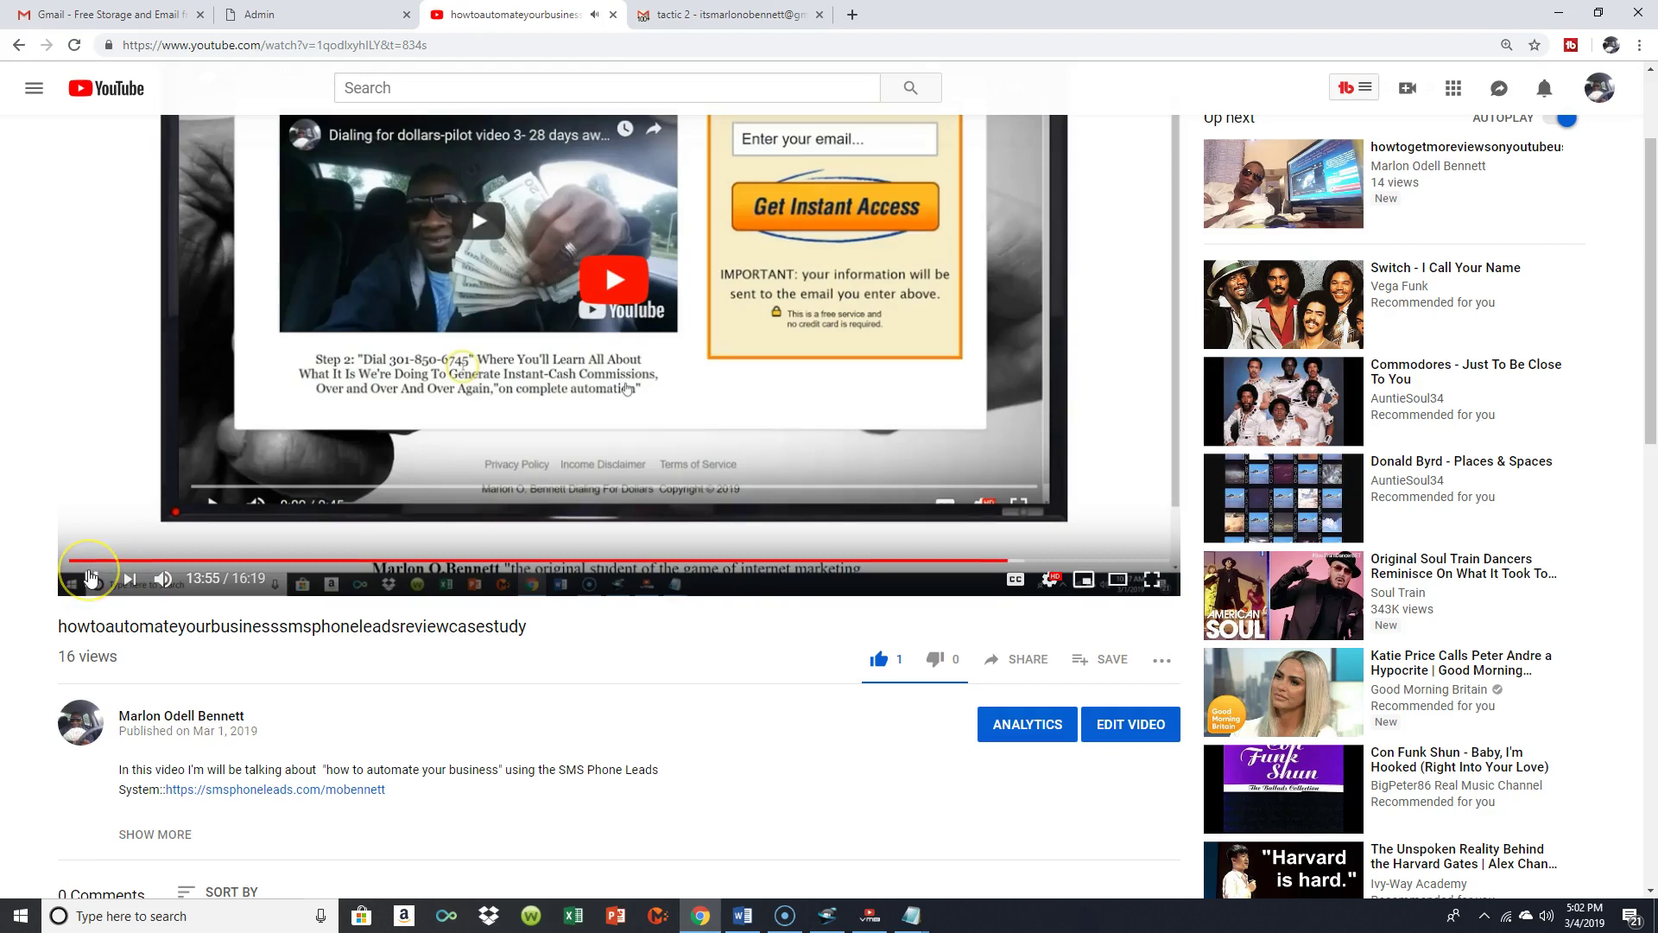
{"action": "left_click", "coordinate": [944, 499]}
Open this video's details editor in YouTube Studio.
{"action": "scroll", "coordinate": [939, 507], "scroll_direction": "down", "scroll_amount": 2}
{"action": "scroll", "coordinate": [938, 508], "scroll_direction": "down", "scroll_amount": 2}
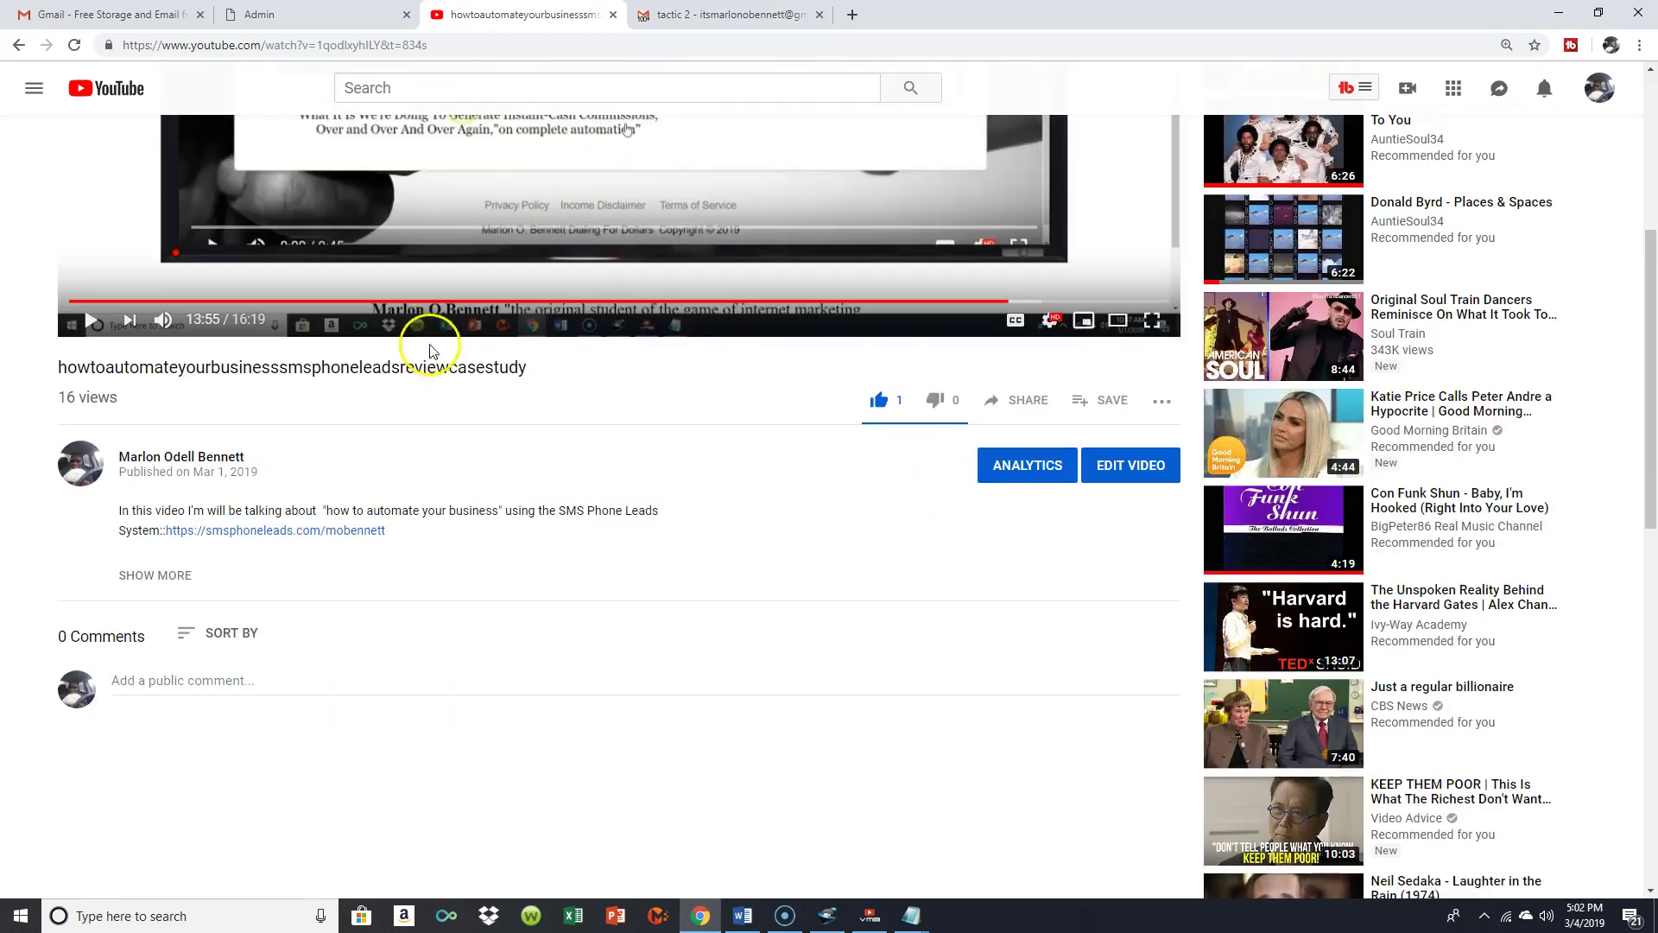
{"action": "left_click", "coordinate": [1116, 474]}
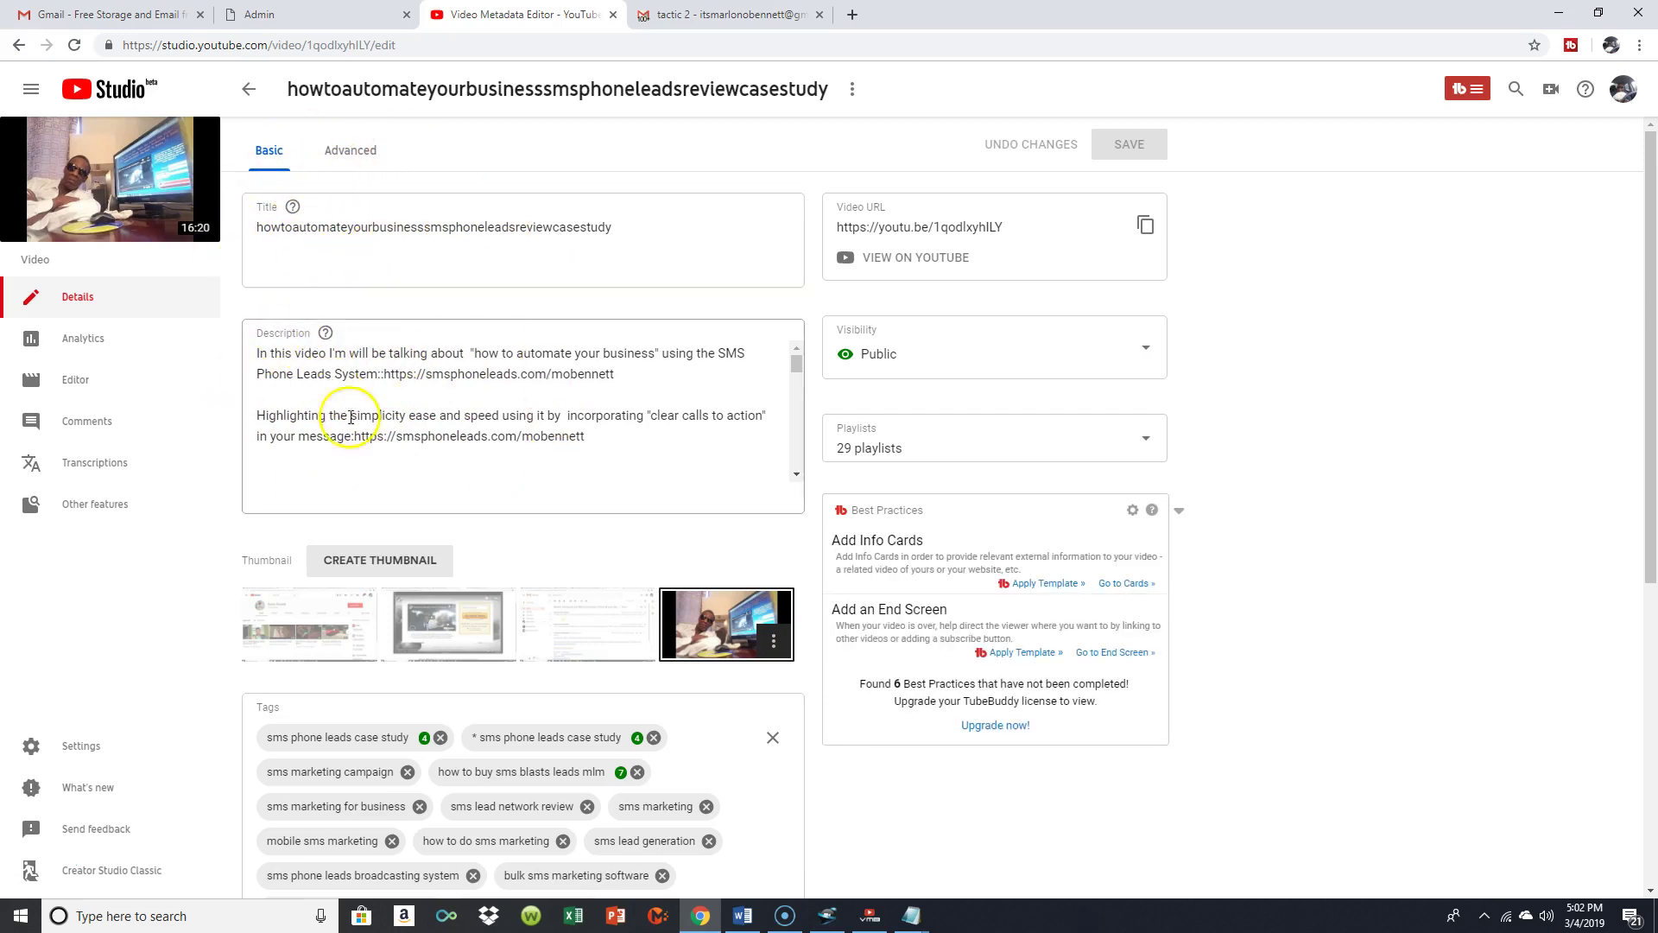
{"action": "scroll", "coordinate": [418, 463], "scroll_direction": "down", "scroll_amount": 3}
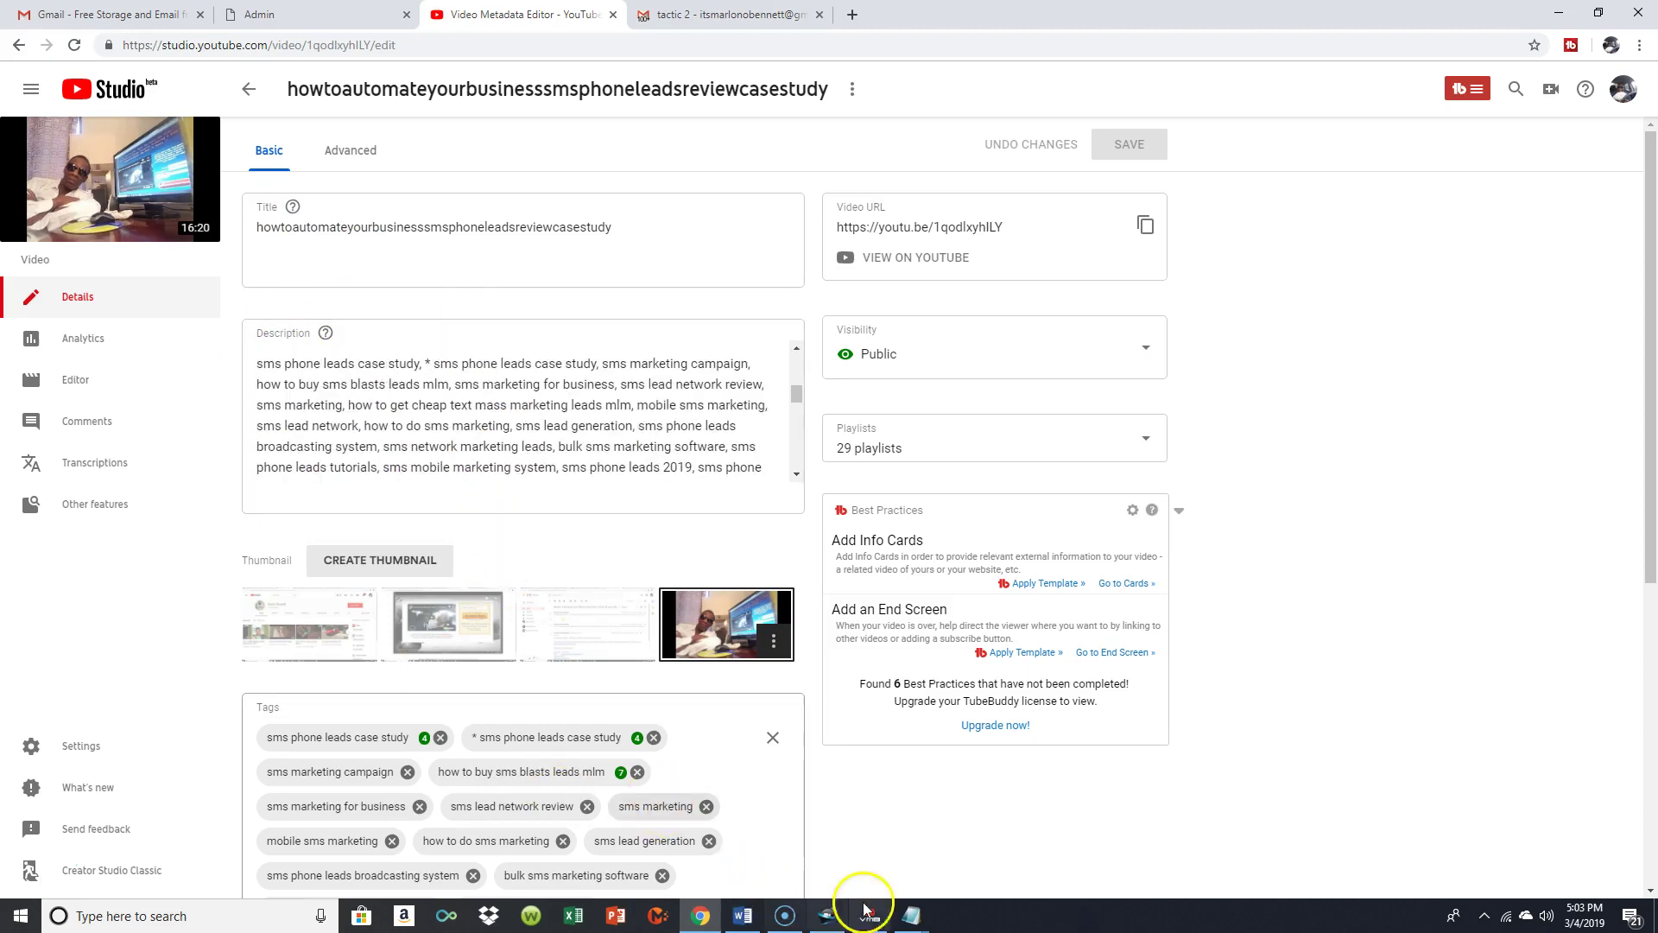
{"action": "scroll", "coordinate": [1174, 741], "scroll_direction": "down", "scroll_amount": 2}
{"action": "scroll", "coordinate": [630, 505], "scroll_direction": "down", "scroll_amount": 4}
{"action": "scroll", "coordinate": [807, 363], "scroll_direction": "up", "scroll_amount": 3}
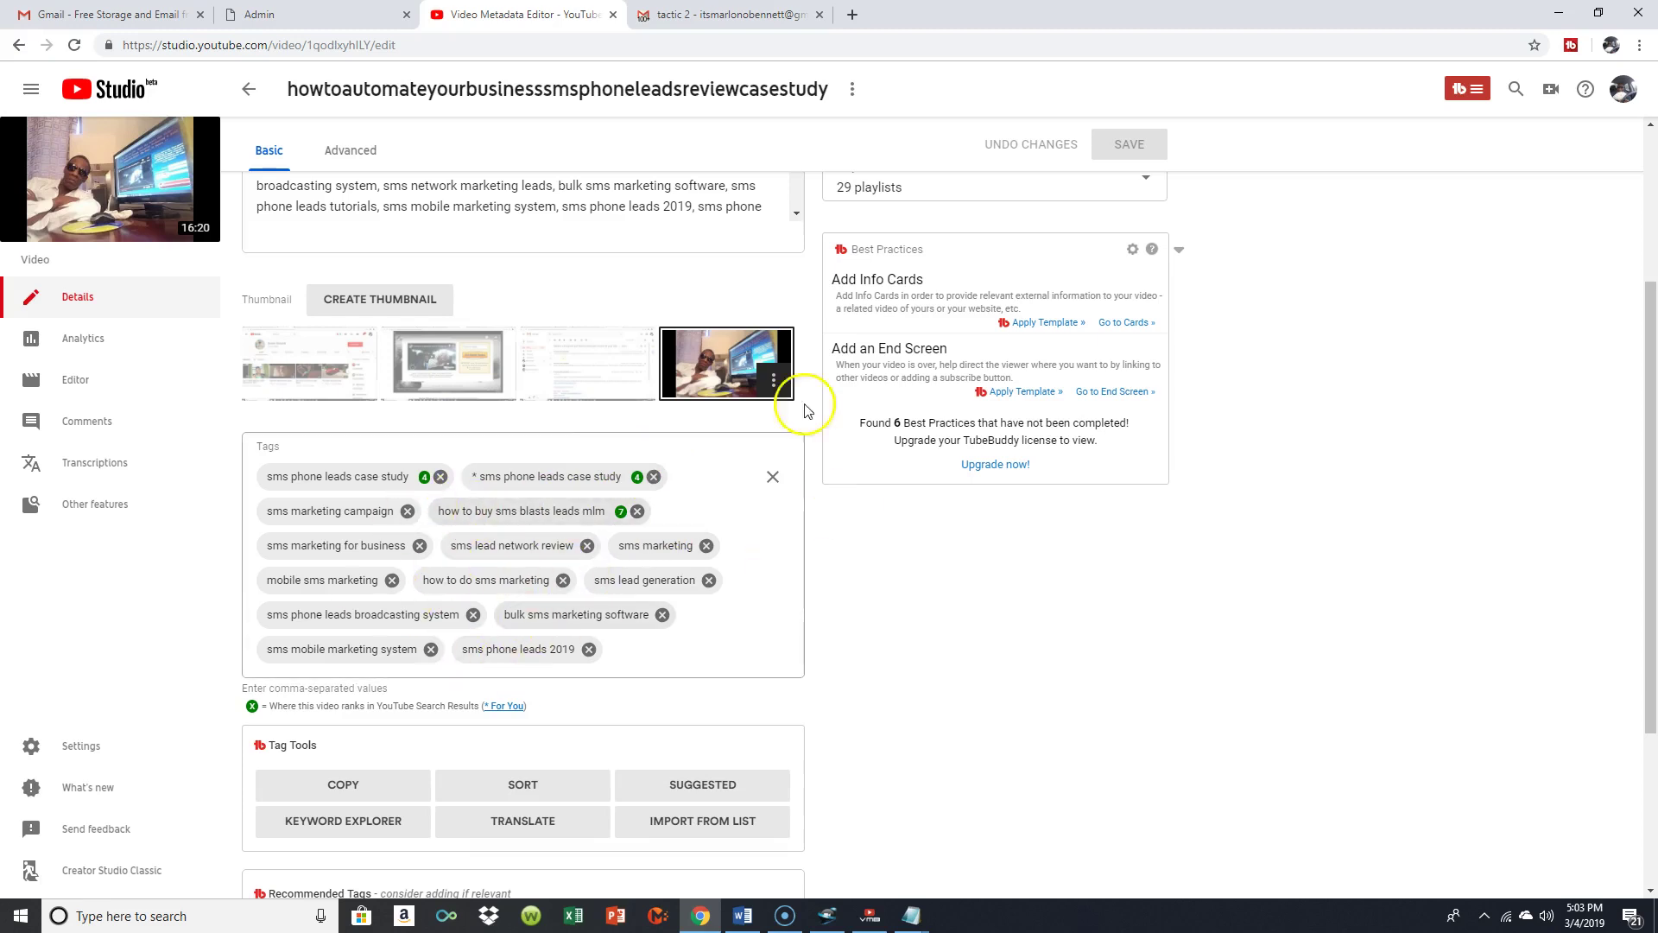
{"action": "scroll", "coordinate": [639, 474], "scroll_direction": "up", "scroll_amount": 3}
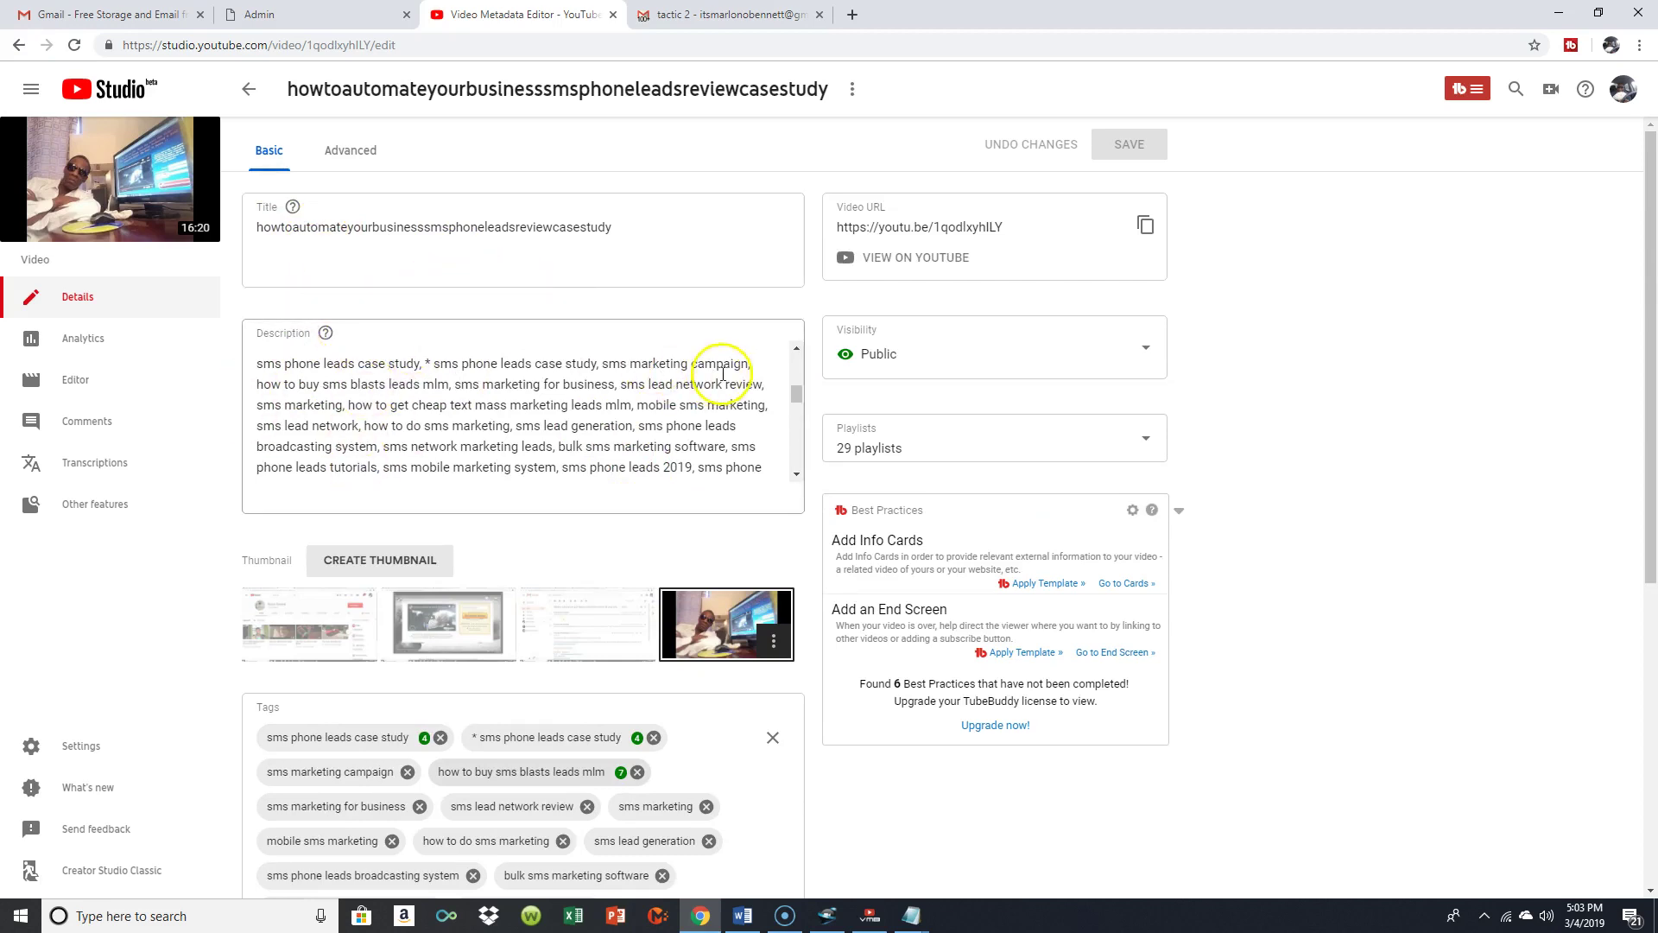
{"action": "left_click_drag", "start_coordinate": [795, 393], "coordinate": [791, 350]}
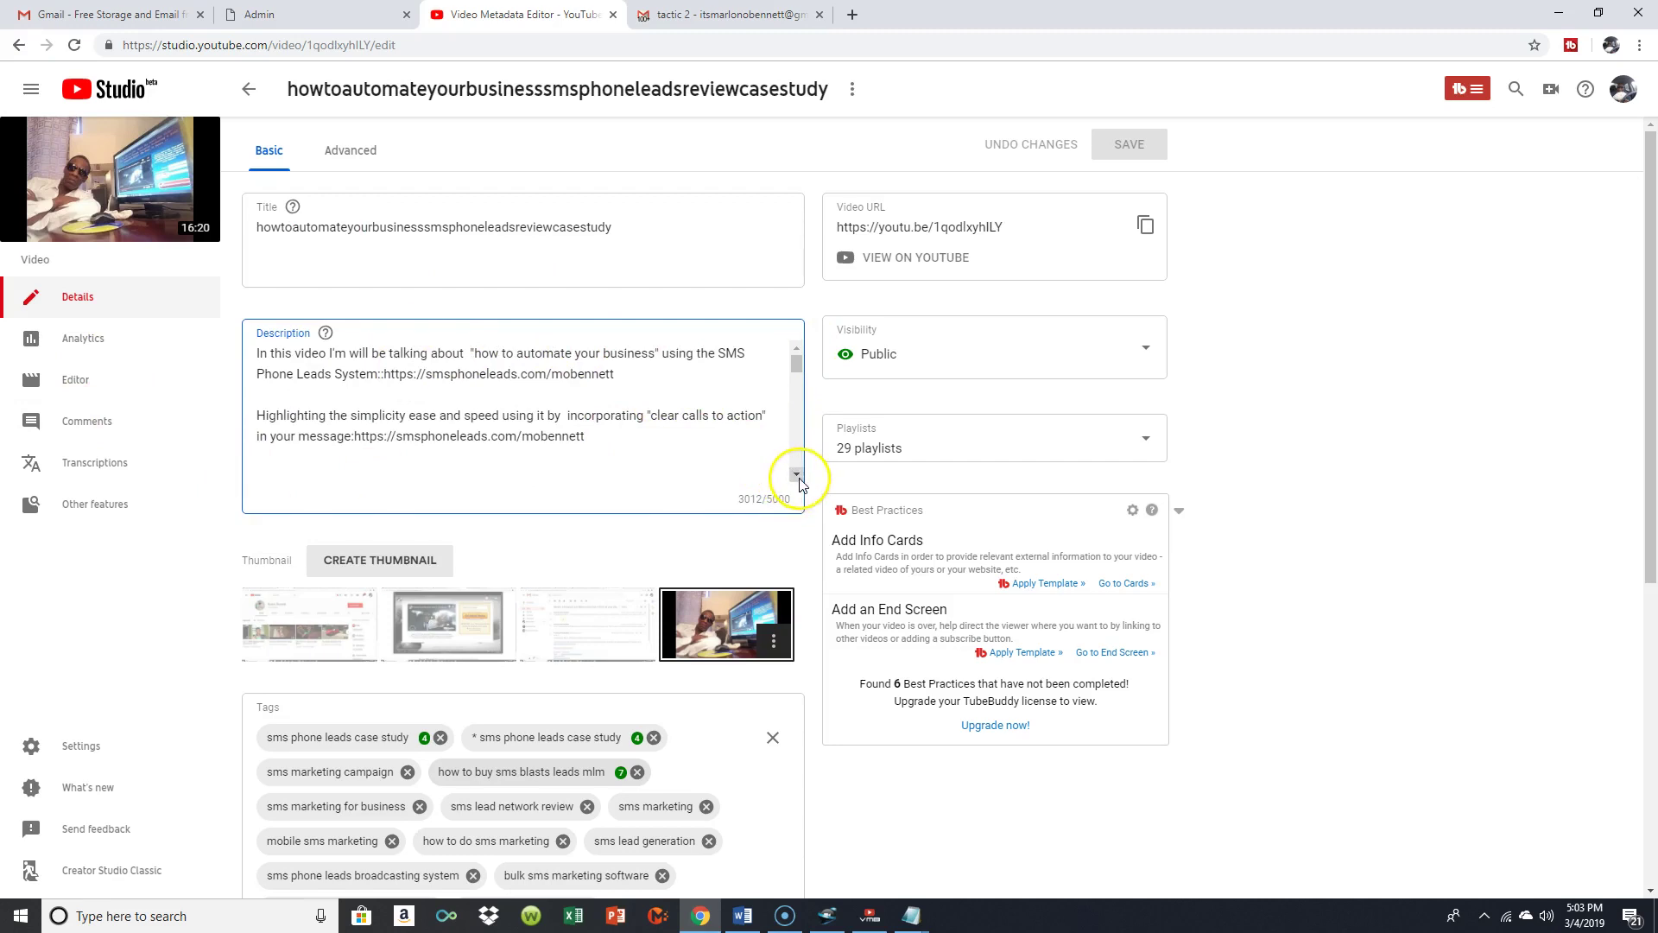
{"action": "left_click_drag", "start_coordinate": [799, 482], "coordinate": [800, 483]}
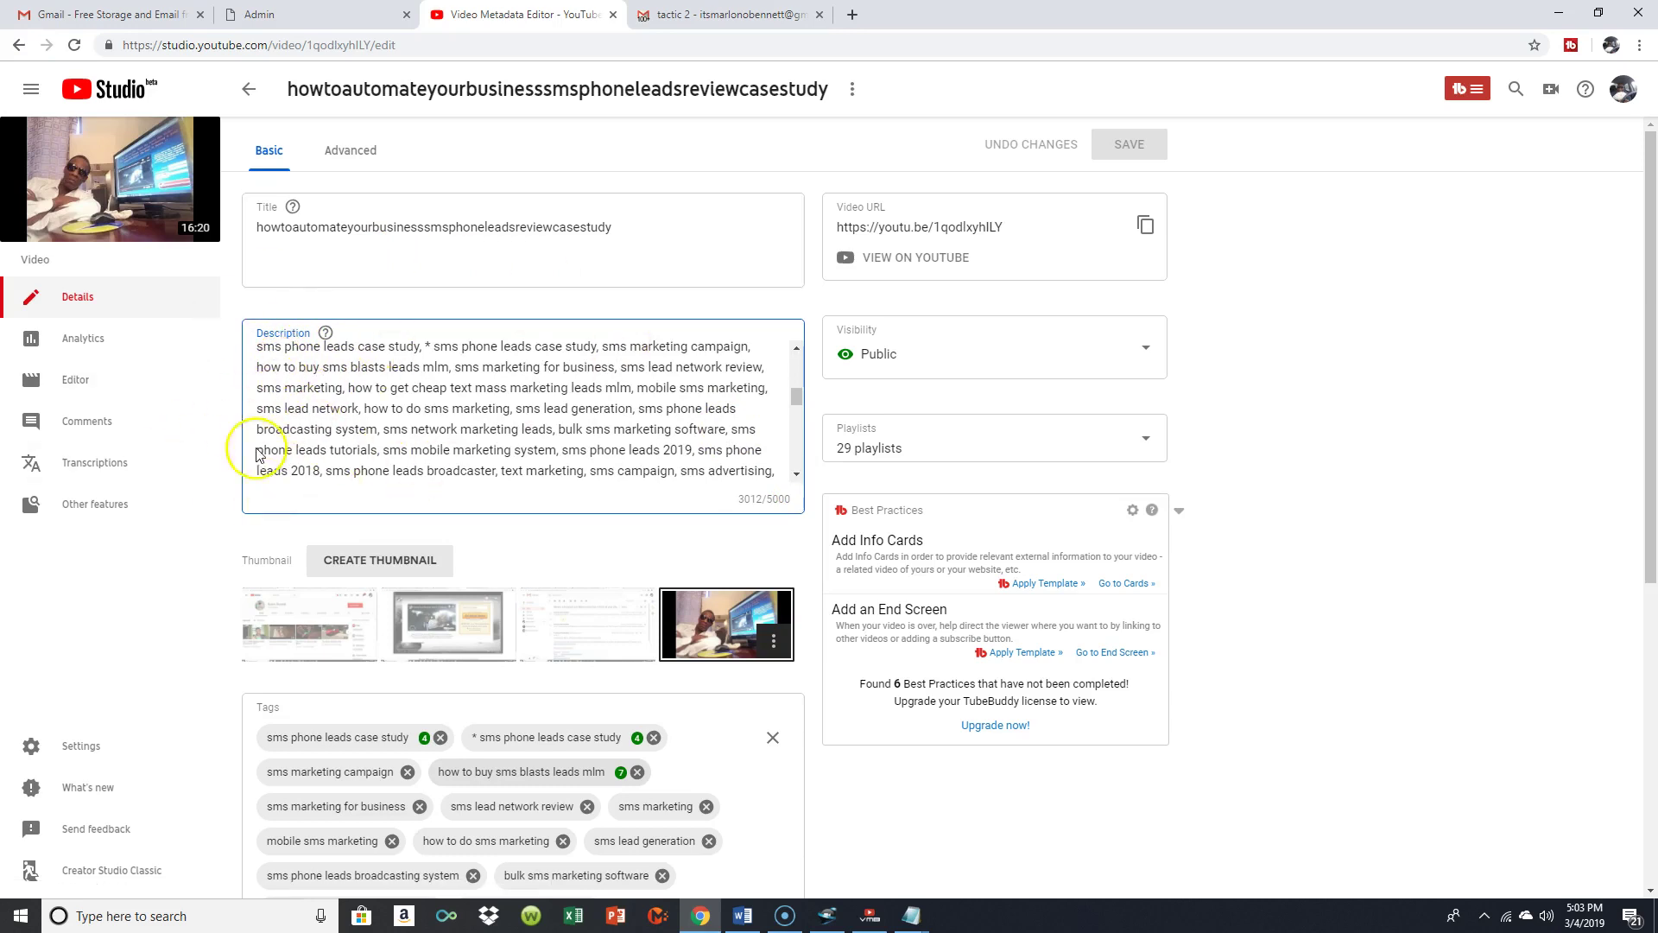
{"action": "scroll", "coordinate": [458, 629], "scroll_direction": "down", "scroll_amount": 3}
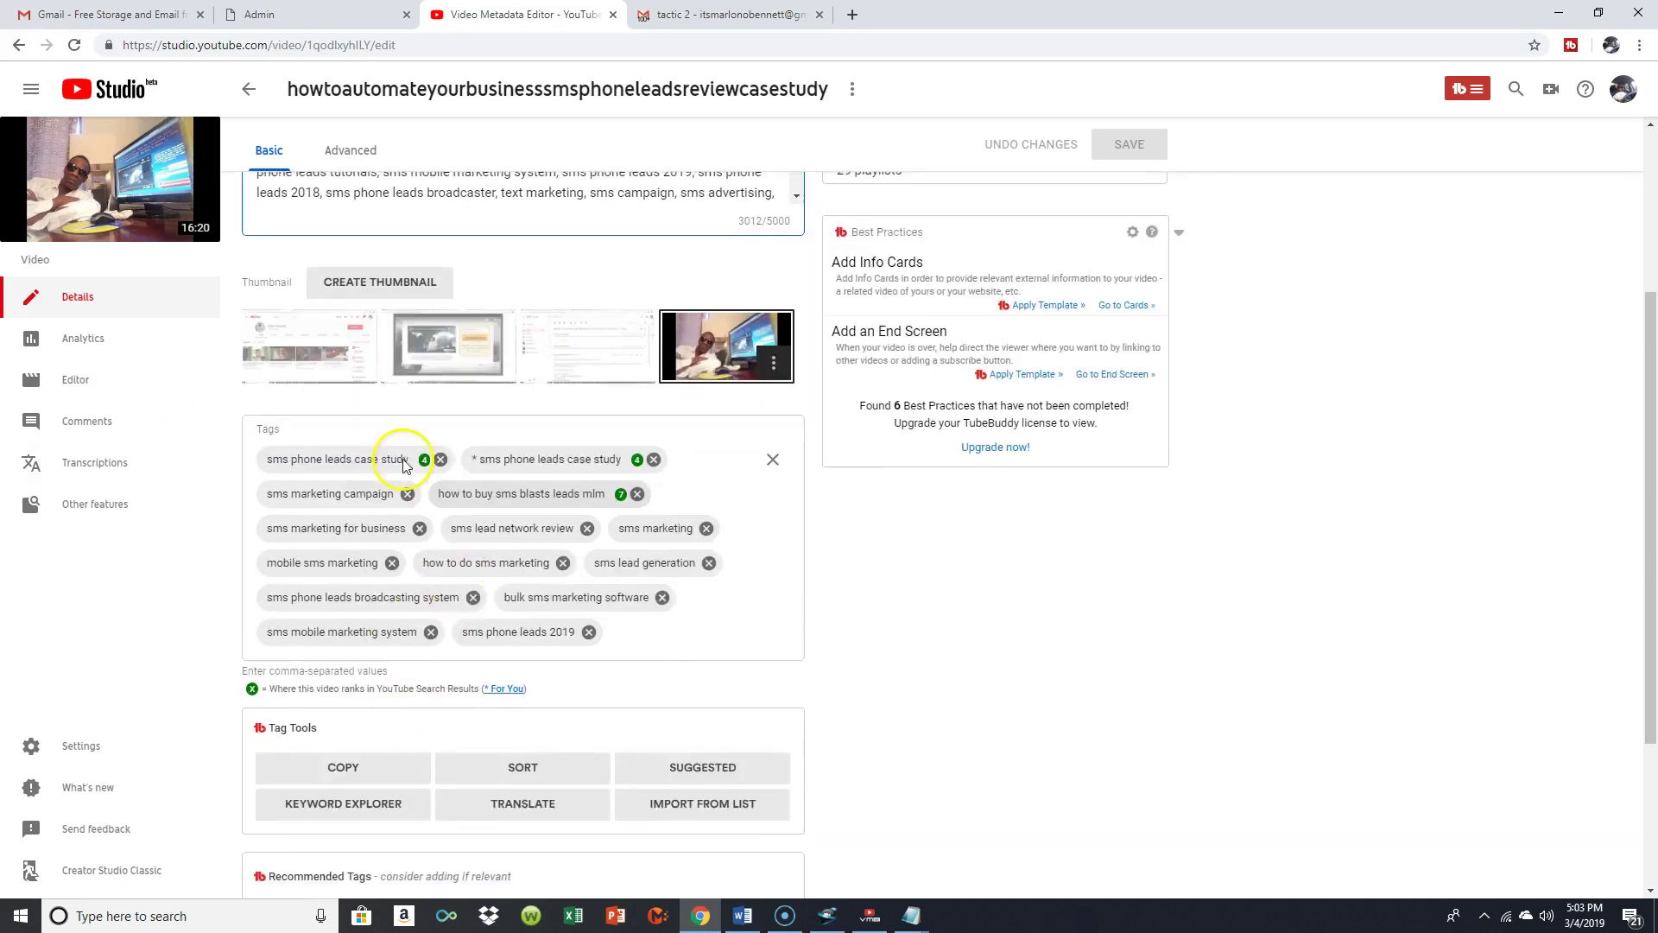
{"action": "scroll", "coordinate": [376, 471], "scroll_direction": "down", "scroll_amount": 1}
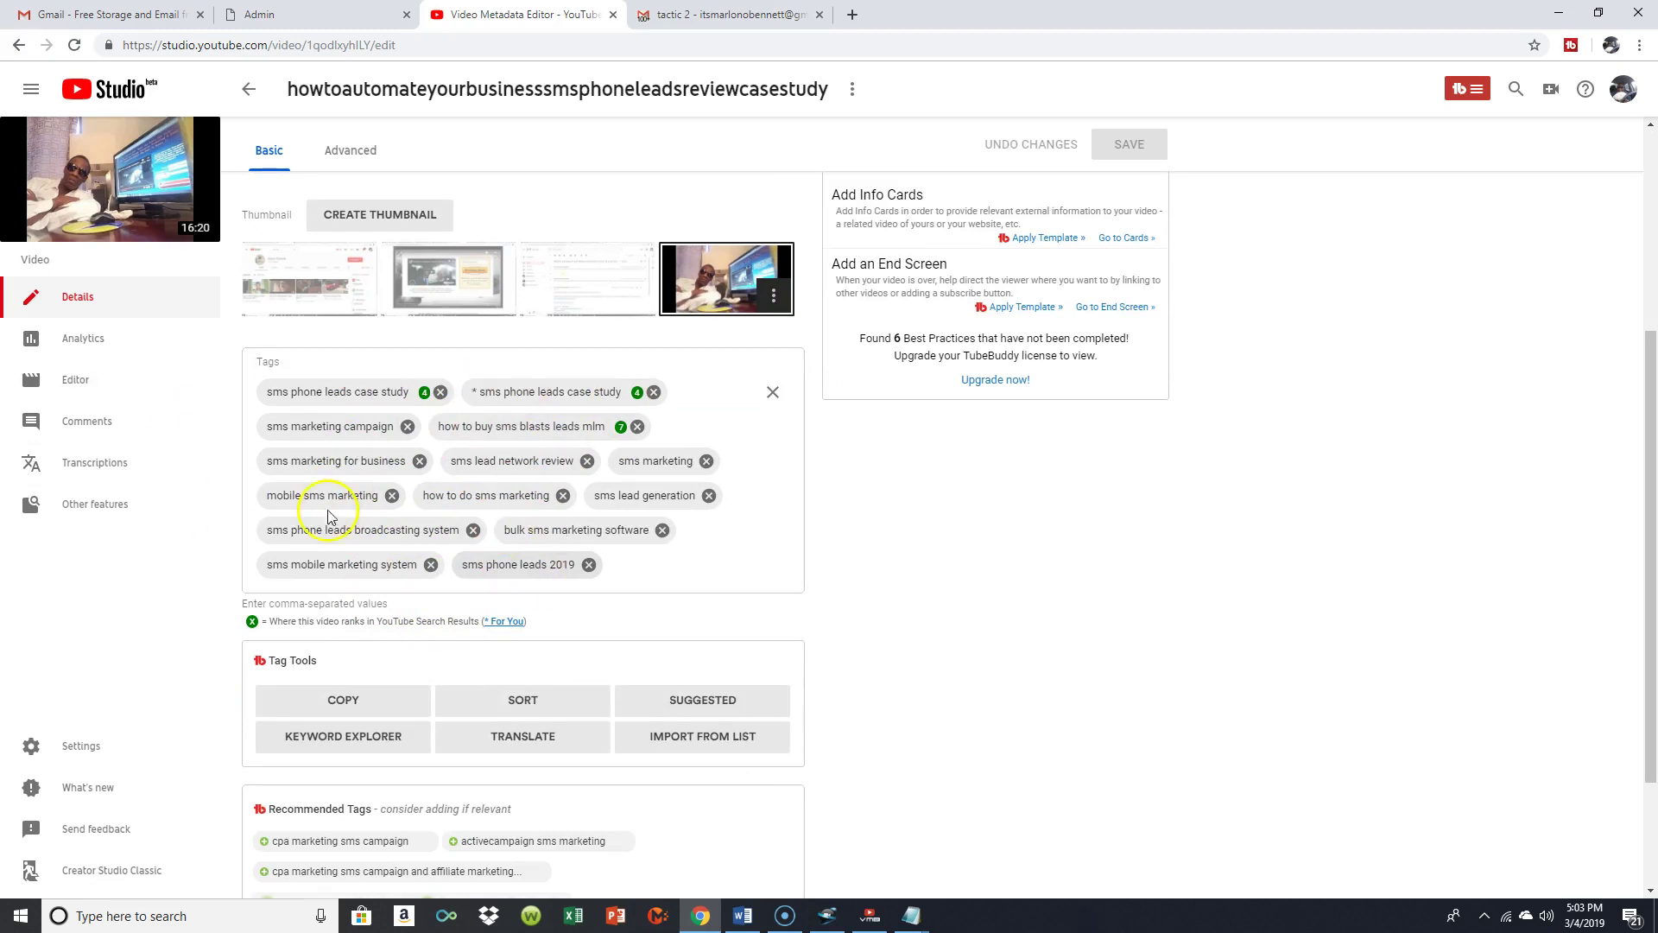
{"action": "scroll", "coordinate": [1091, 326], "scroll_direction": "up", "scroll_amount": 5}
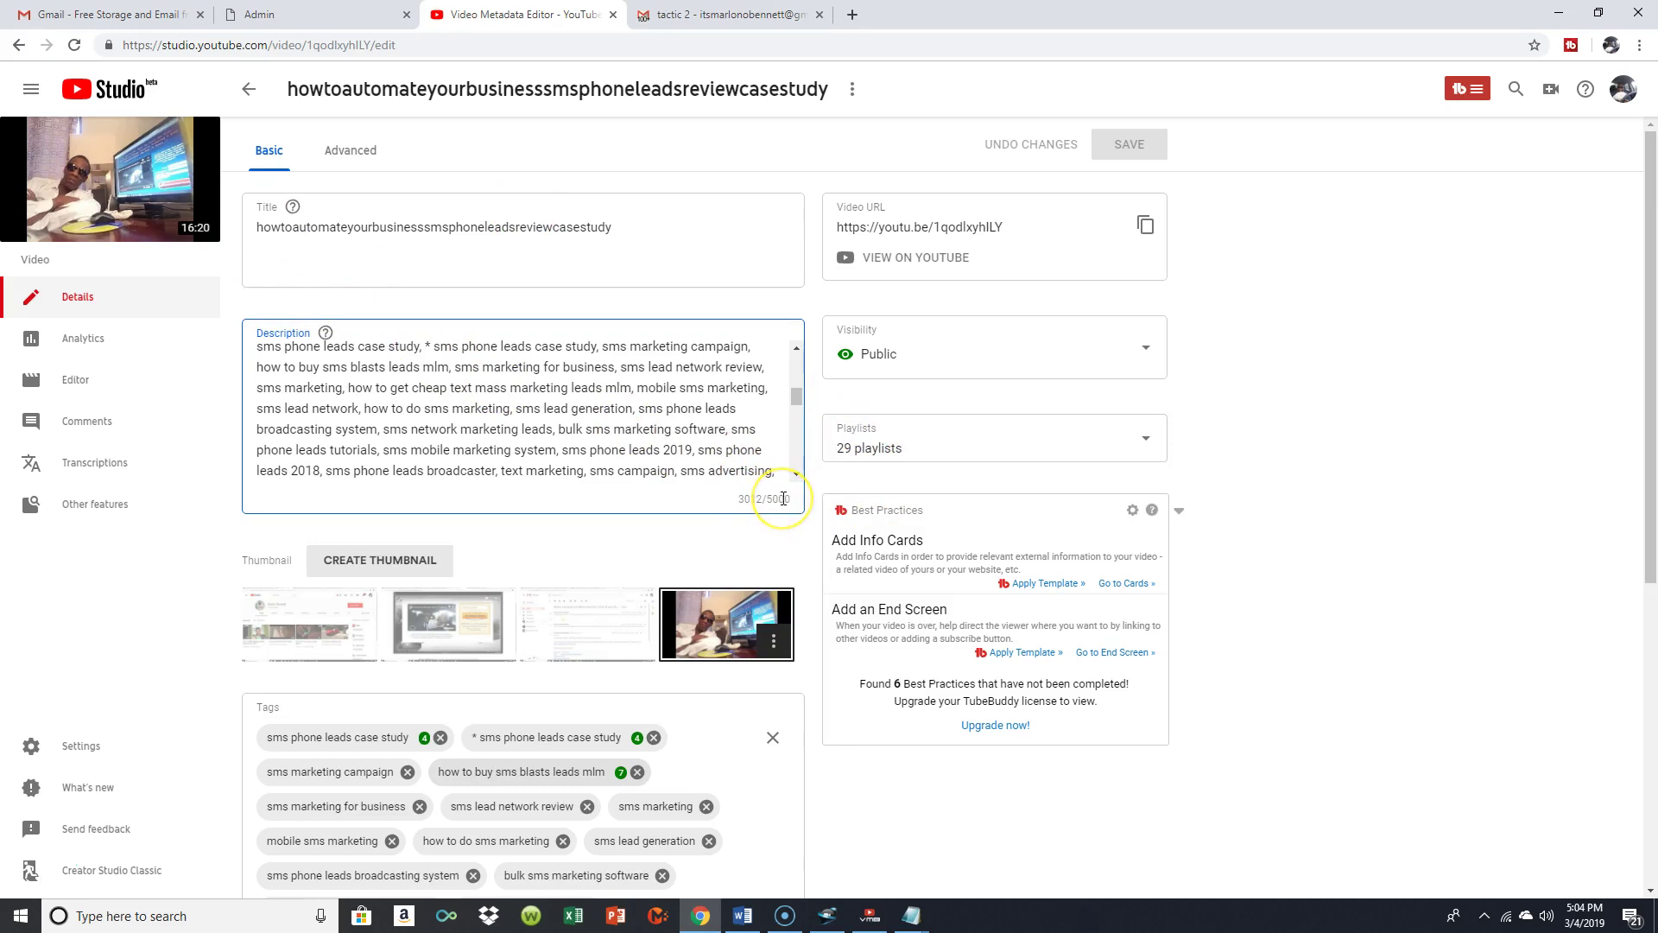
Switch to the Gmail tab showing the 'tactic 2' keyword email.
{"action": "left_click", "coordinate": [699, 12]}
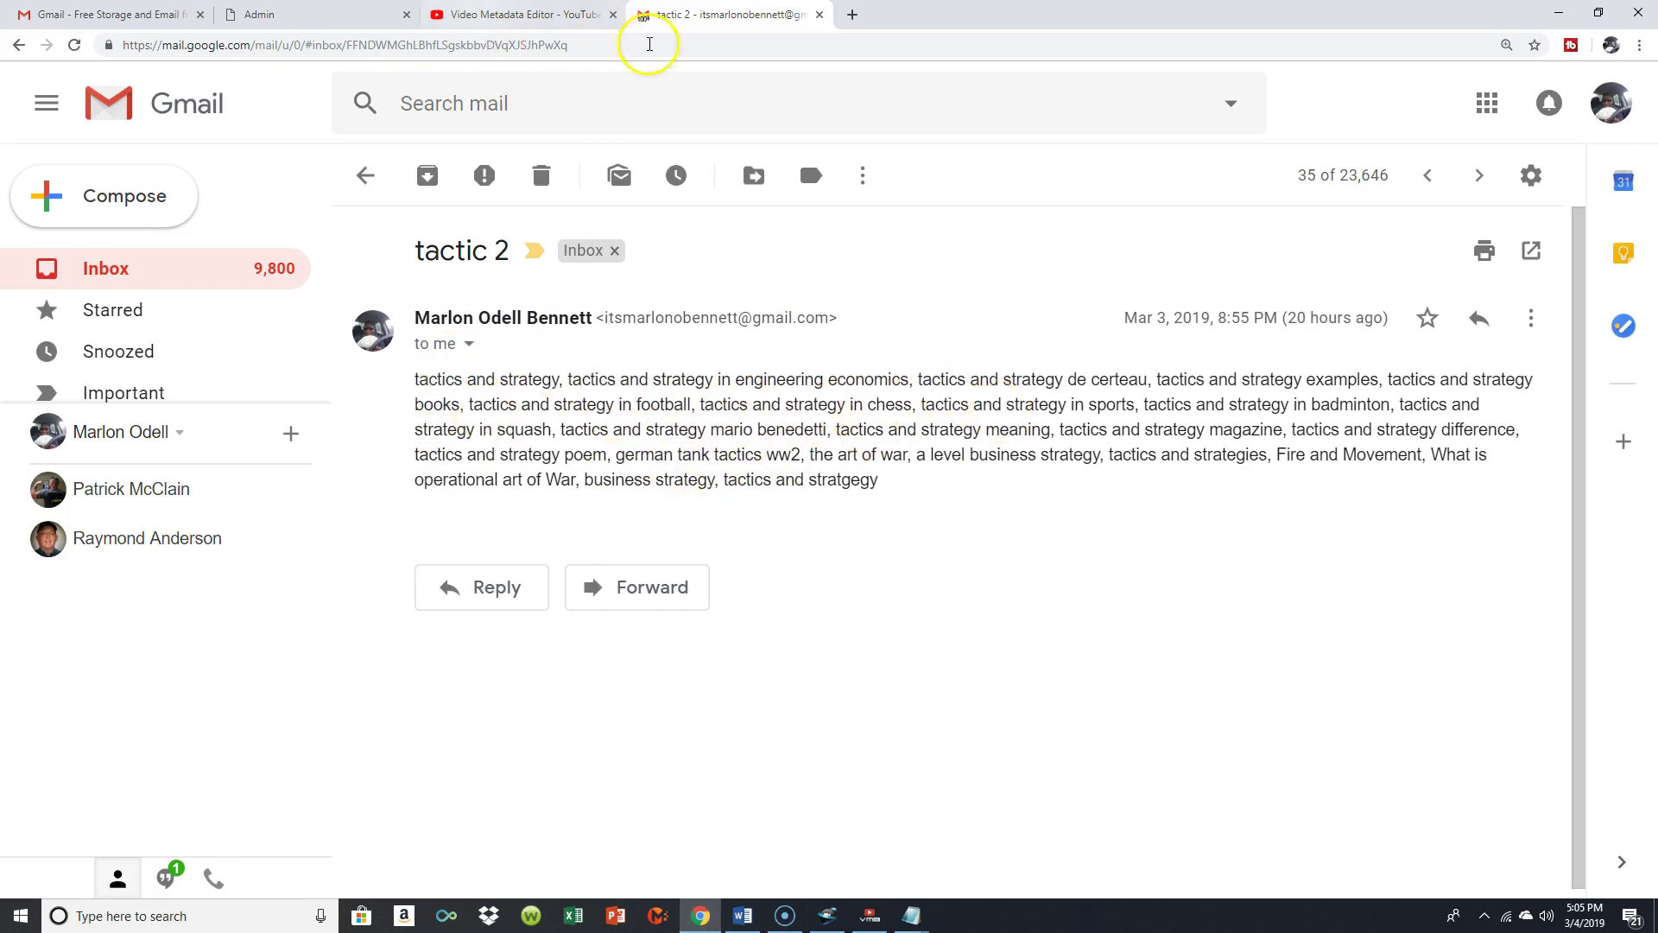
{"action": "left_click", "coordinate": [507, 17]}
{"action": "scroll", "coordinate": [784, 346], "scroll_direction": "down", "scroll_amount": 4}
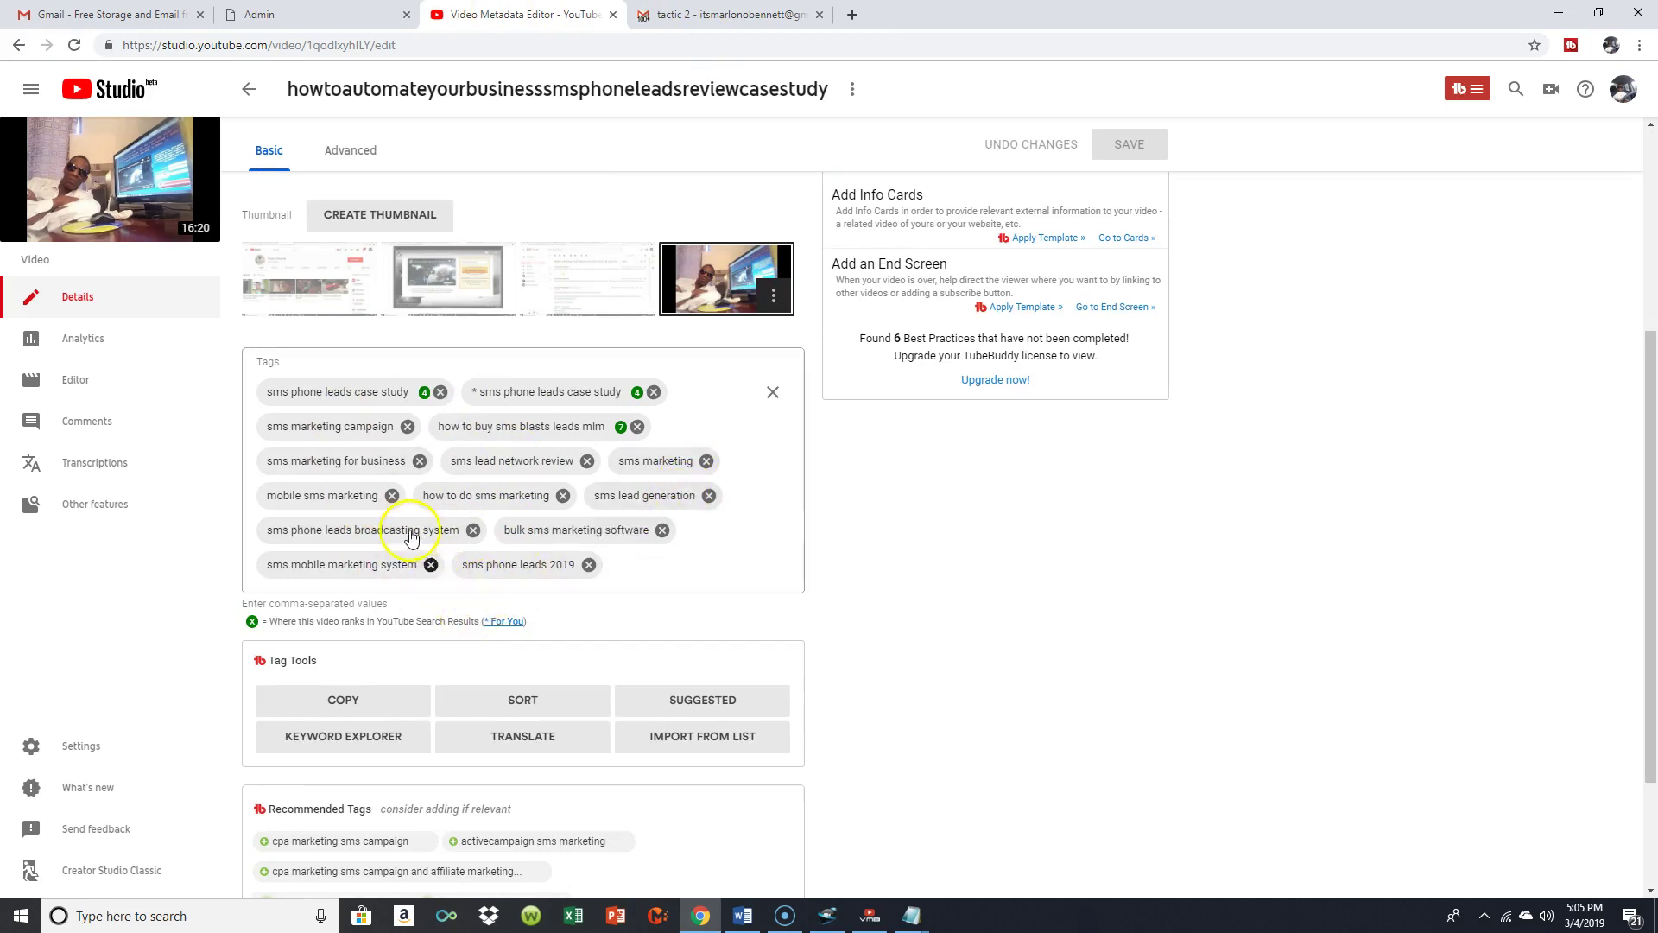
{"action": "scroll", "coordinate": [590, 432], "scroll_direction": "up", "scroll_amount": 1}
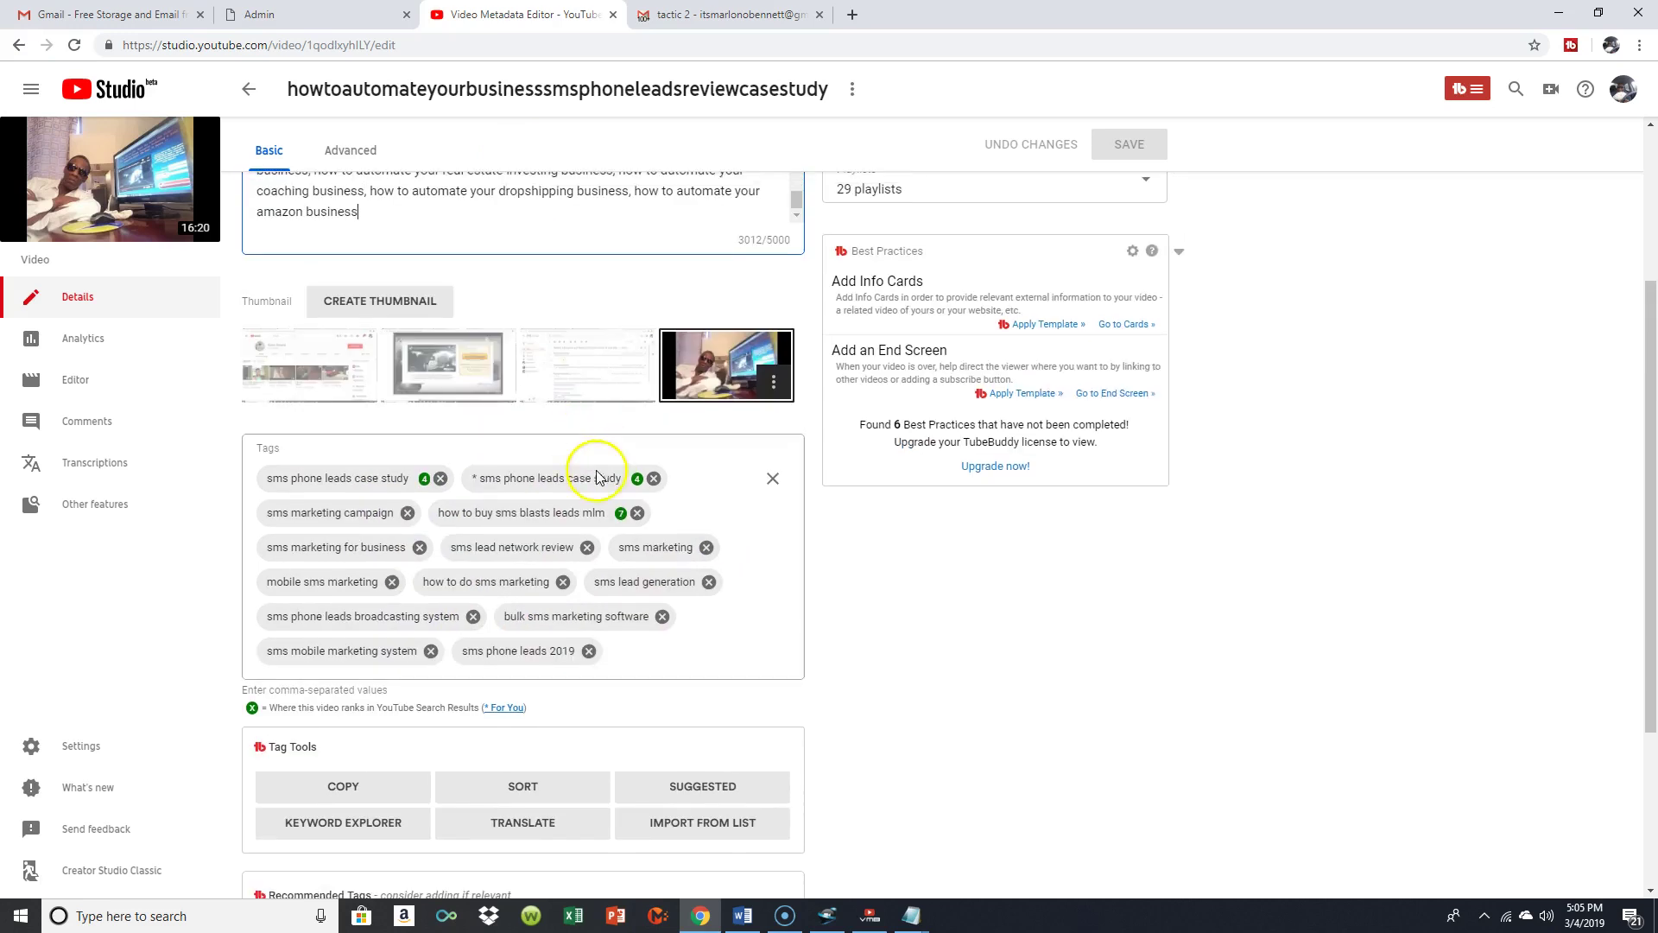
{"action": "scroll", "coordinate": [530, 270], "scroll_direction": "down", "scroll_amount": 1}
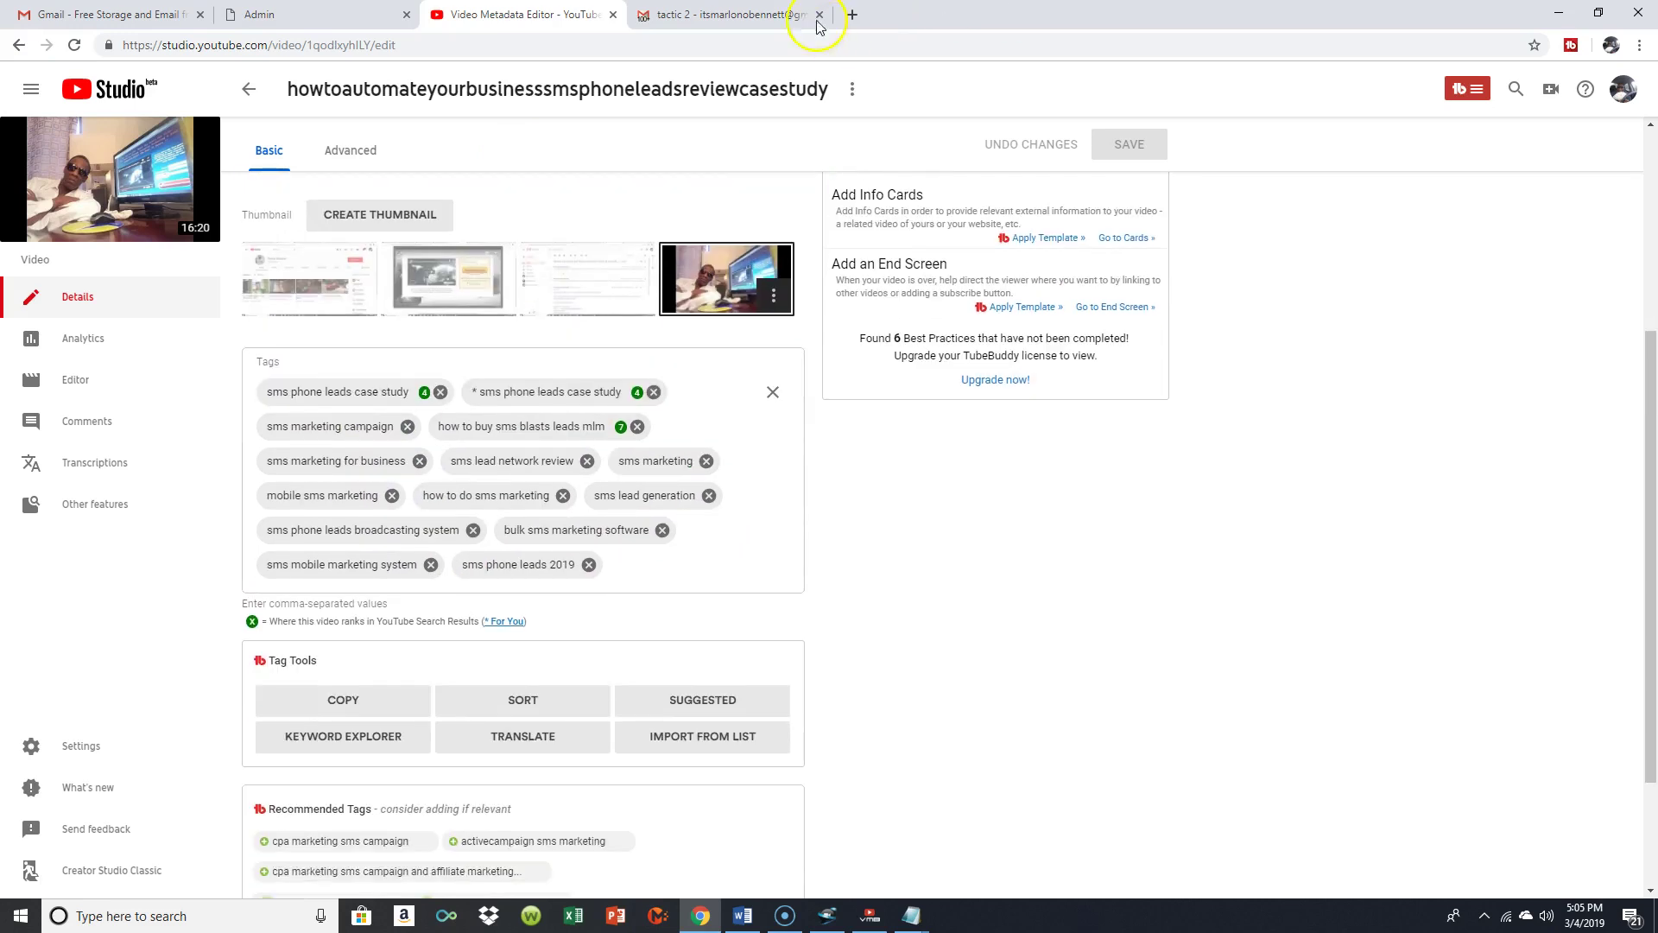
{"action": "scroll", "coordinate": [584, 271], "scroll_direction": "down", "scroll_amount": 1}
{"action": "scroll", "coordinate": [583, 272], "scroll_direction": "down", "scroll_amount": 2}
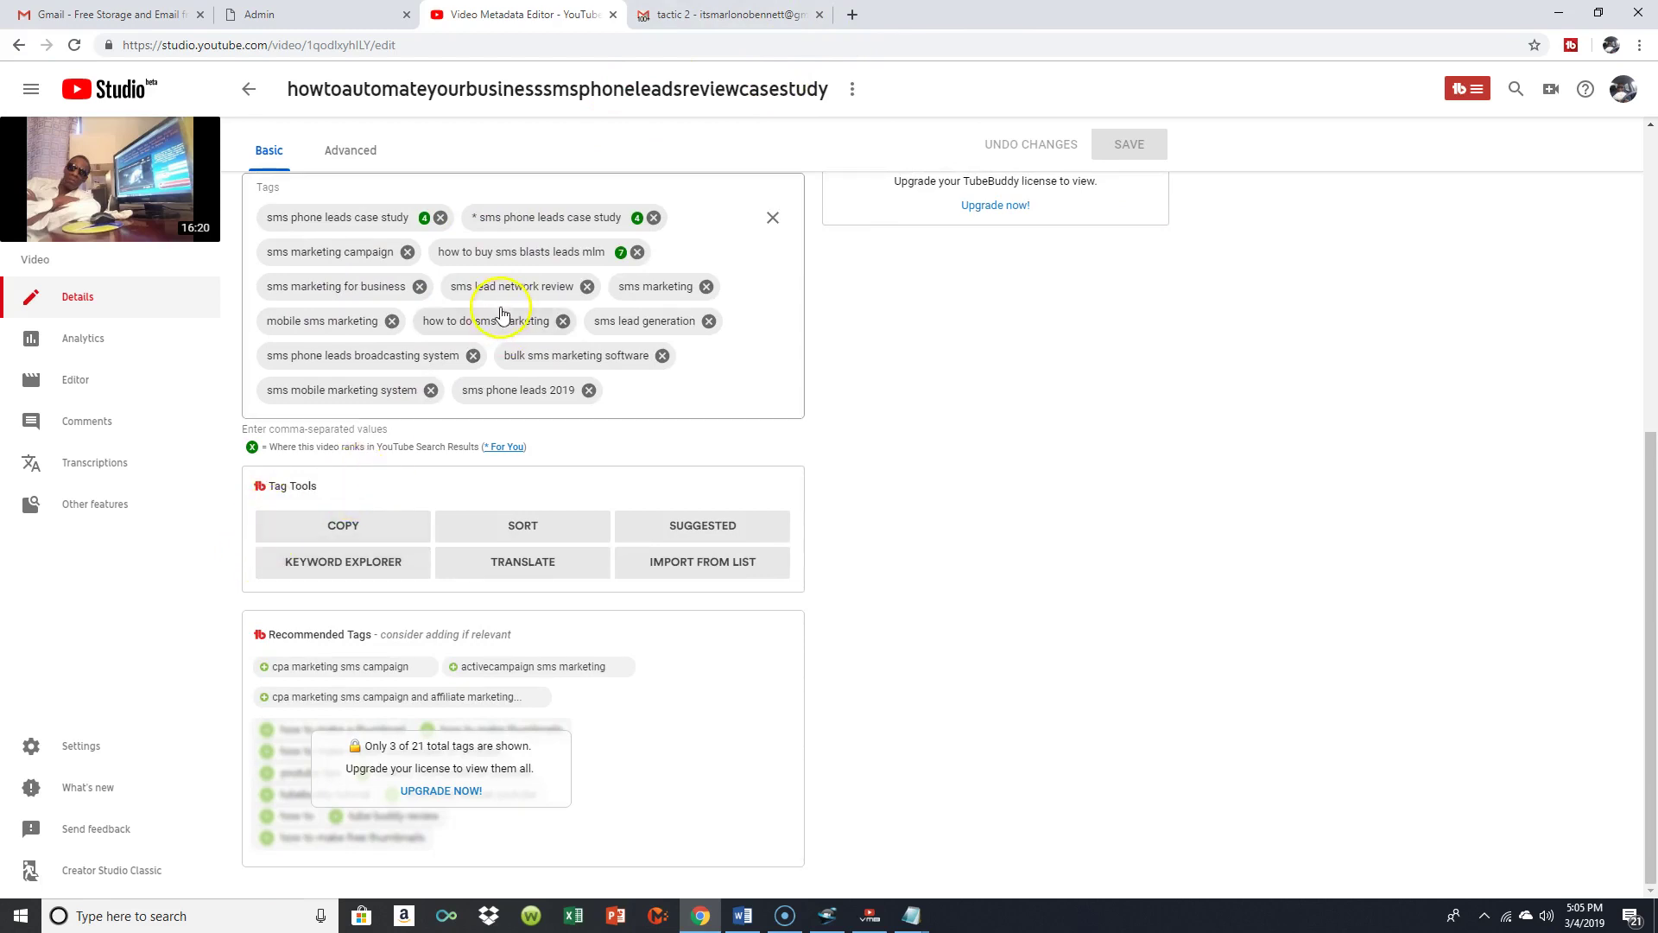
{"action": "scroll", "coordinate": [500, 305], "scroll_direction": "up", "scroll_amount": 2}
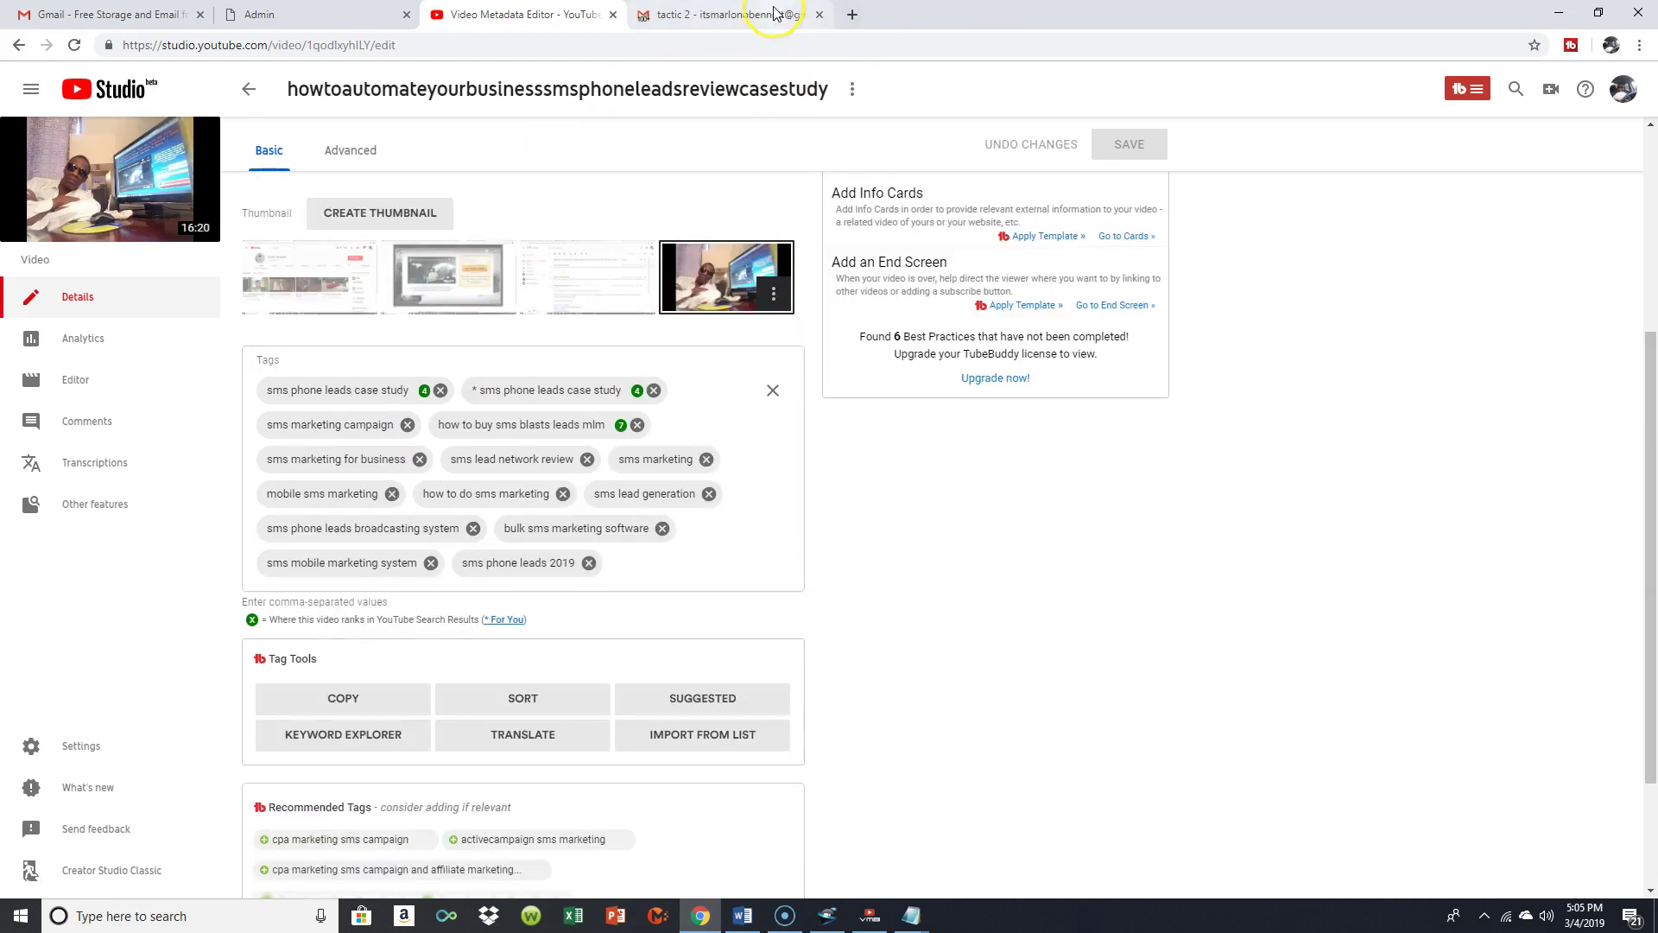
{"action": "left_click", "coordinate": [774, 13]}
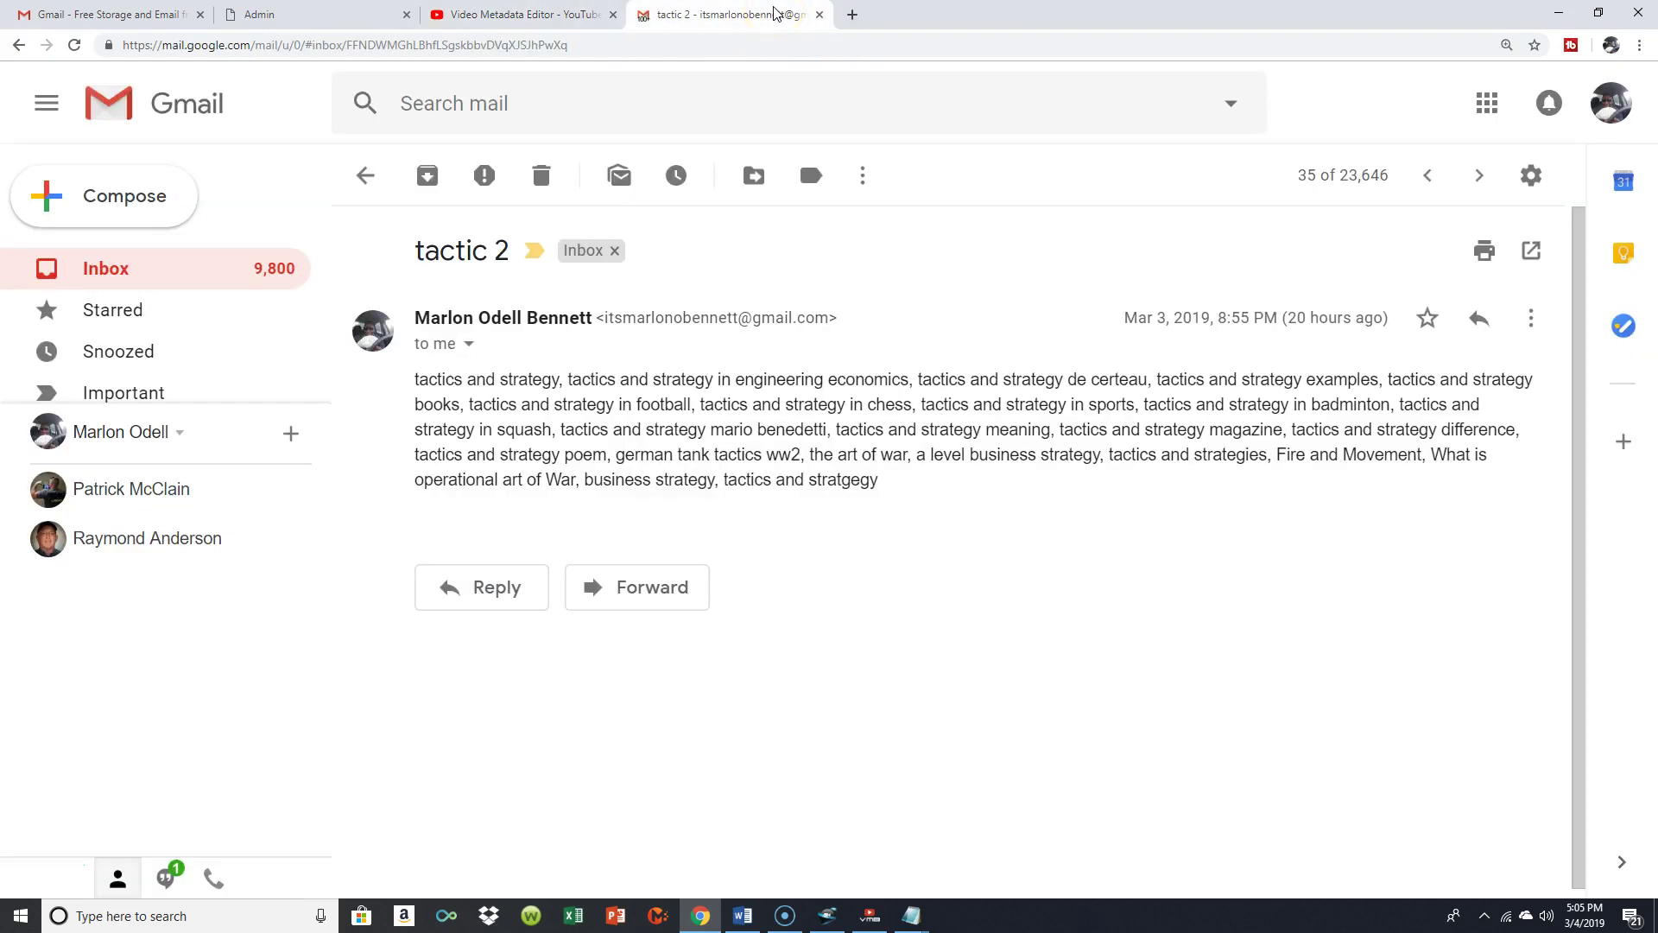
Check the video details editor, then go back to the 'tactic 2' keyword email.
{"action": "left_click", "coordinate": [566, 16]}
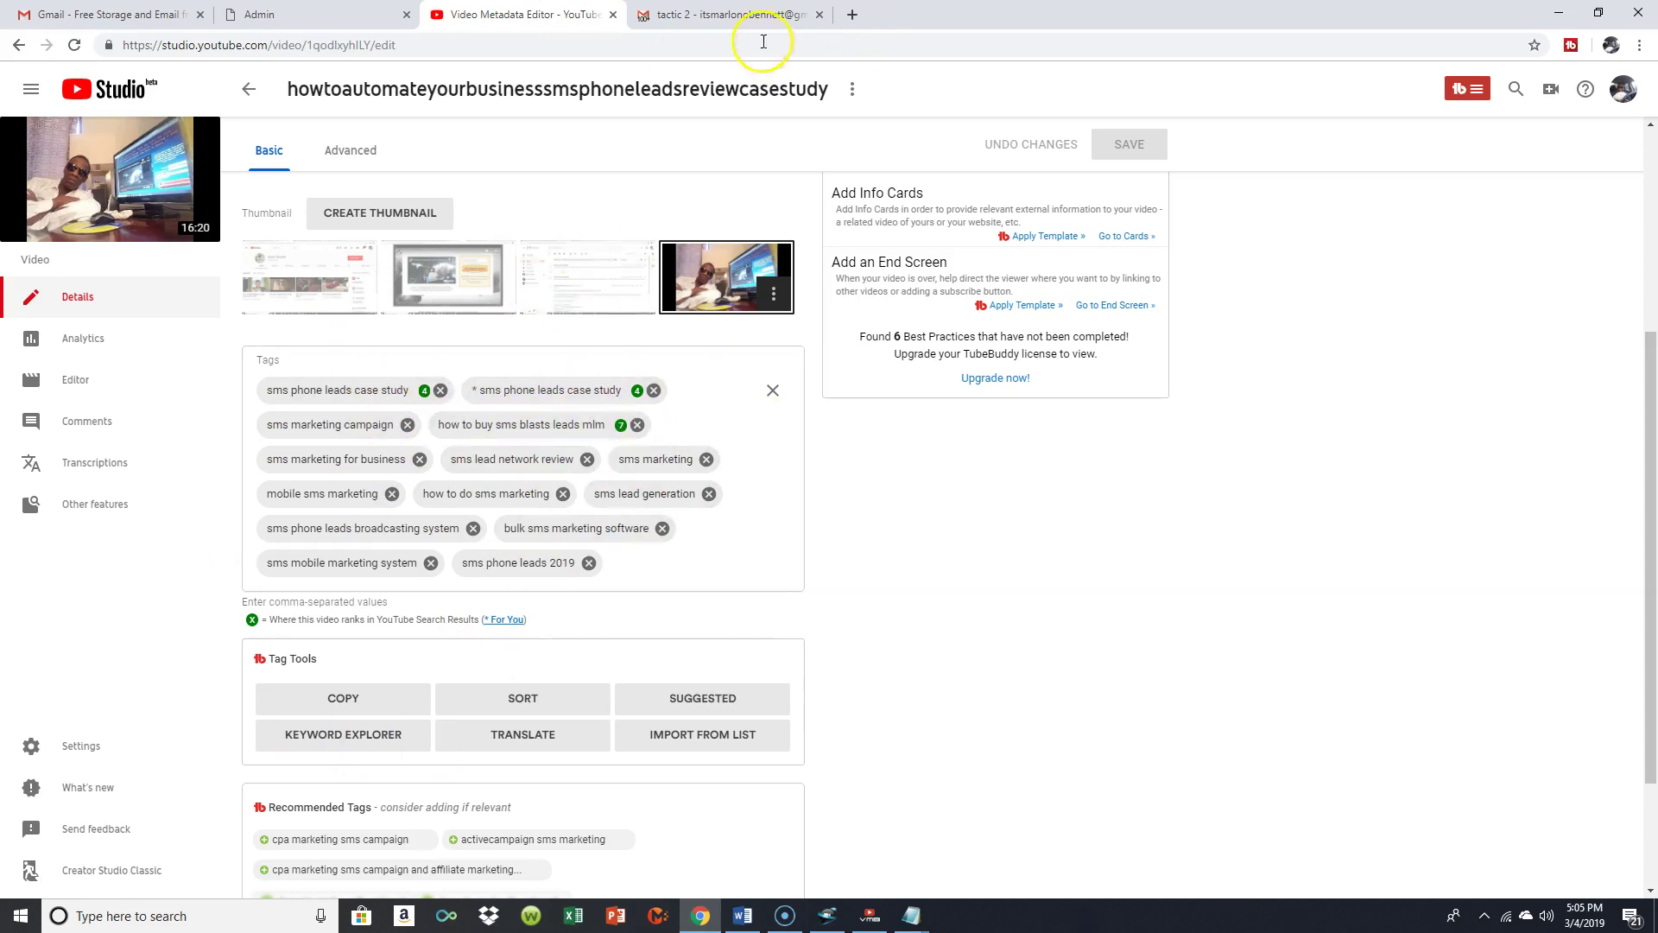
{"action": "left_click", "coordinate": [728, 10]}
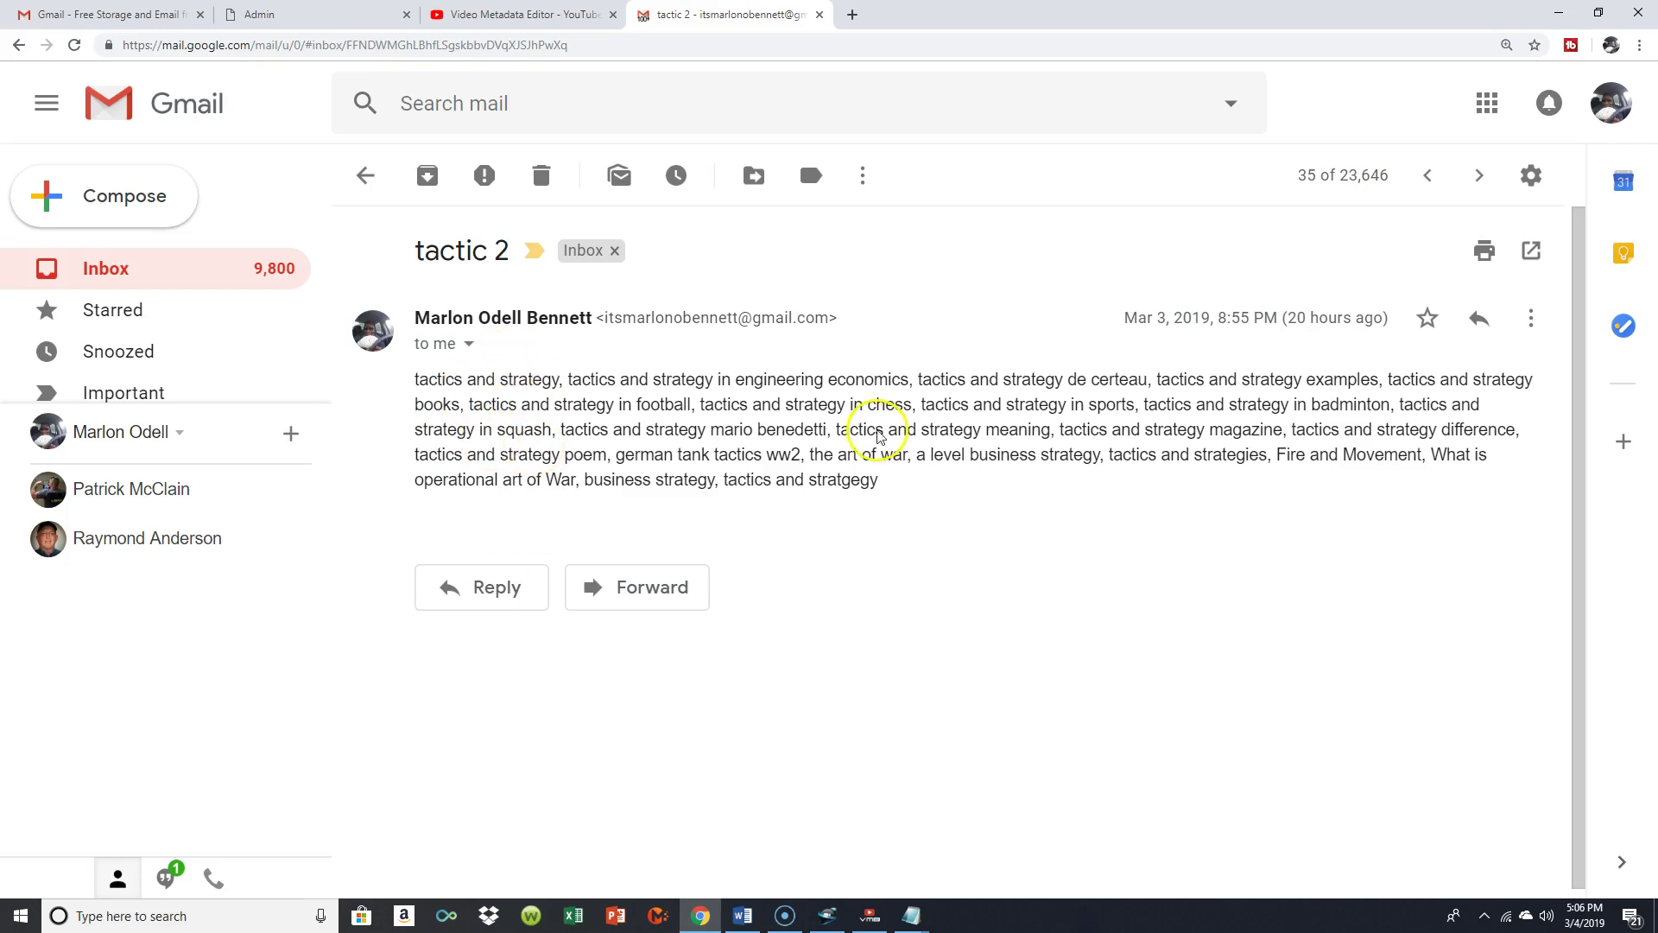
Return to the Video Metadata Editor and review the title, description, thumbnails and tags.
{"action": "left_click", "coordinate": [557, 17]}
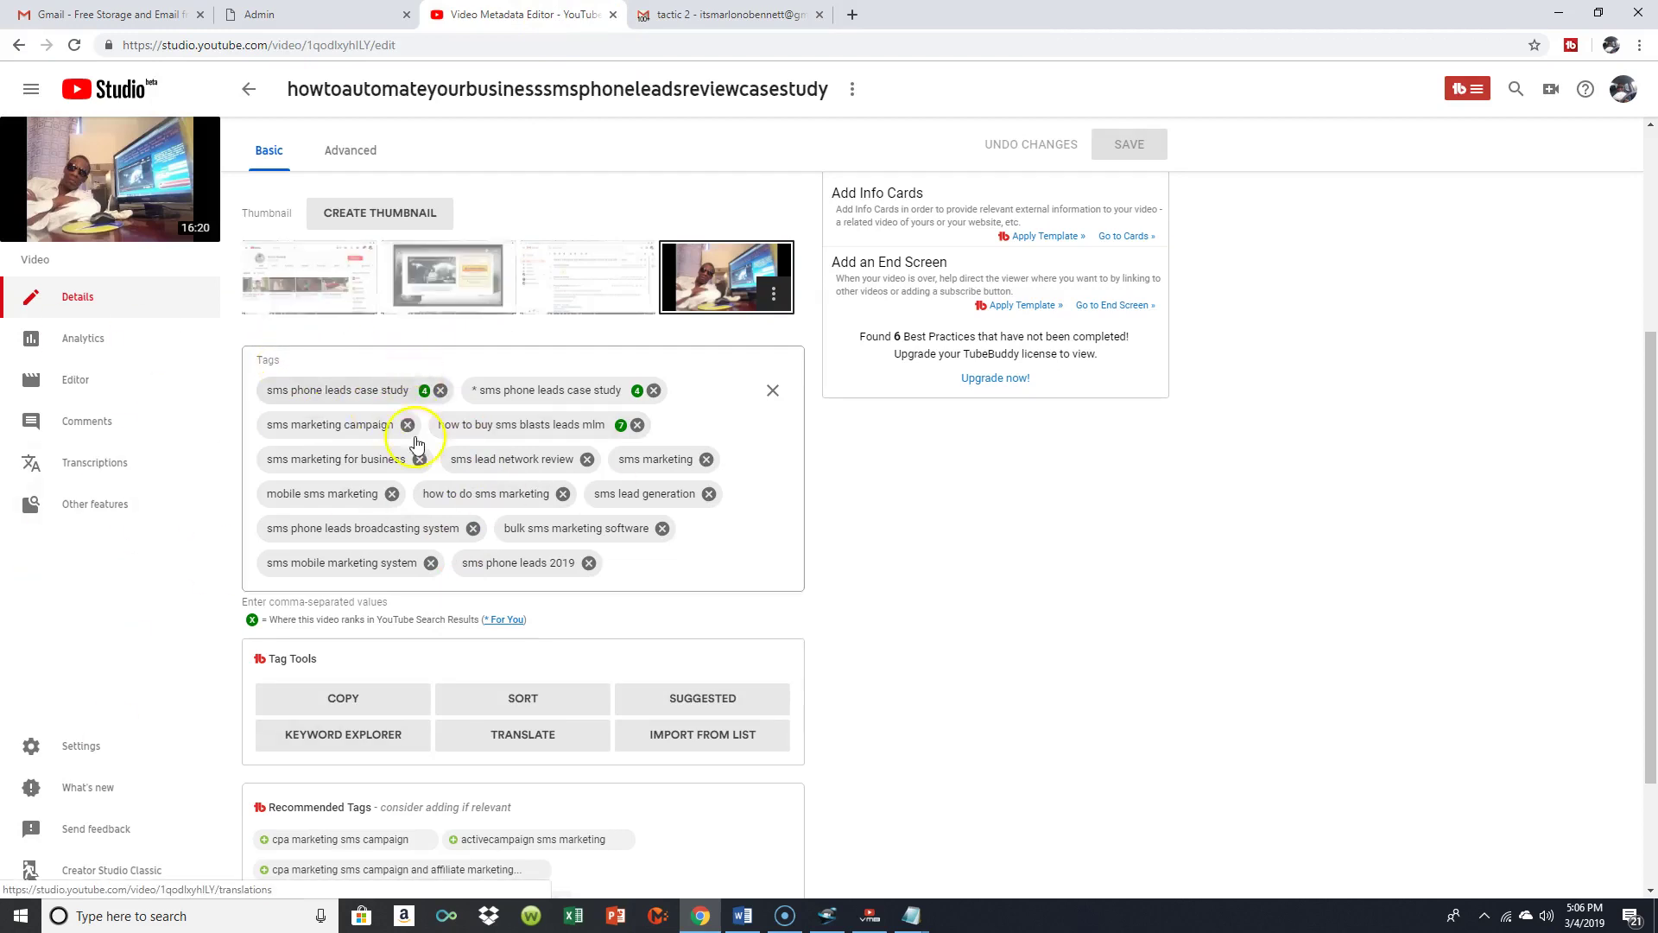
{"action": "left_click", "coordinate": [481, 366]}
{"action": "scroll", "coordinate": [1243, 395], "scroll_direction": "up", "scroll_amount": 4}
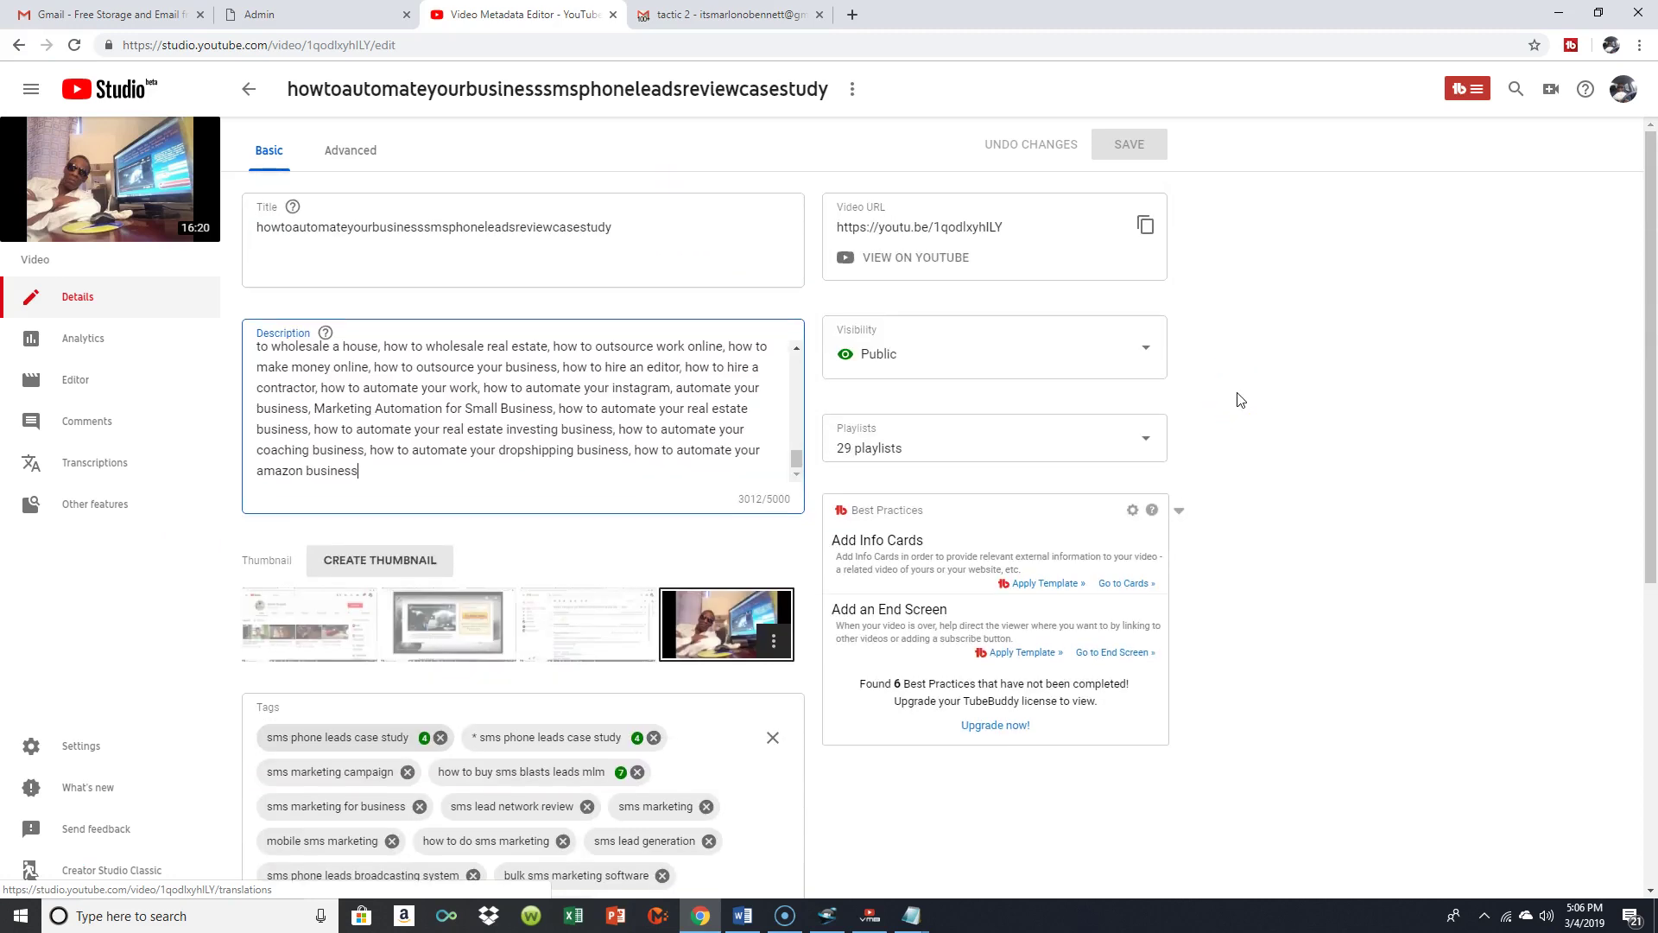
{"action": "left_click", "coordinate": [1356, 373]}
{"action": "scroll", "coordinate": [1356, 373], "scroll_direction": "down", "scroll_amount": 5}
{"action": "scroll", "coordinate": [1356, 373], "scroll_direction": "up", "scroll_amount": 2}
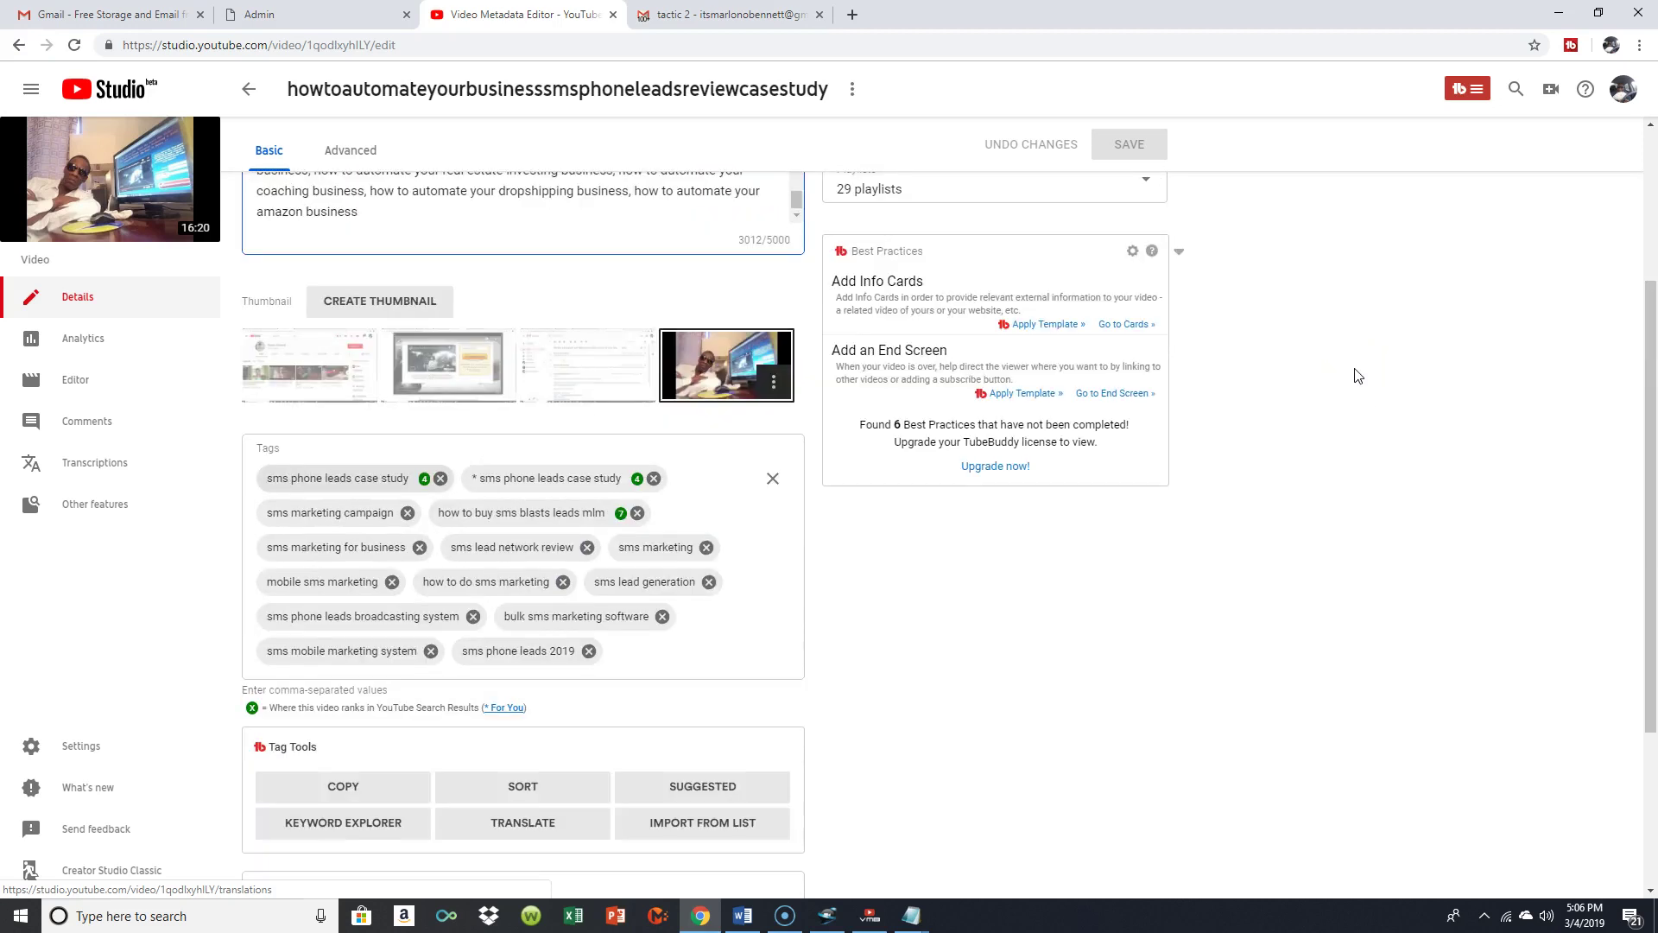
{"action": "left_click", "coordinate": [748, 374]}
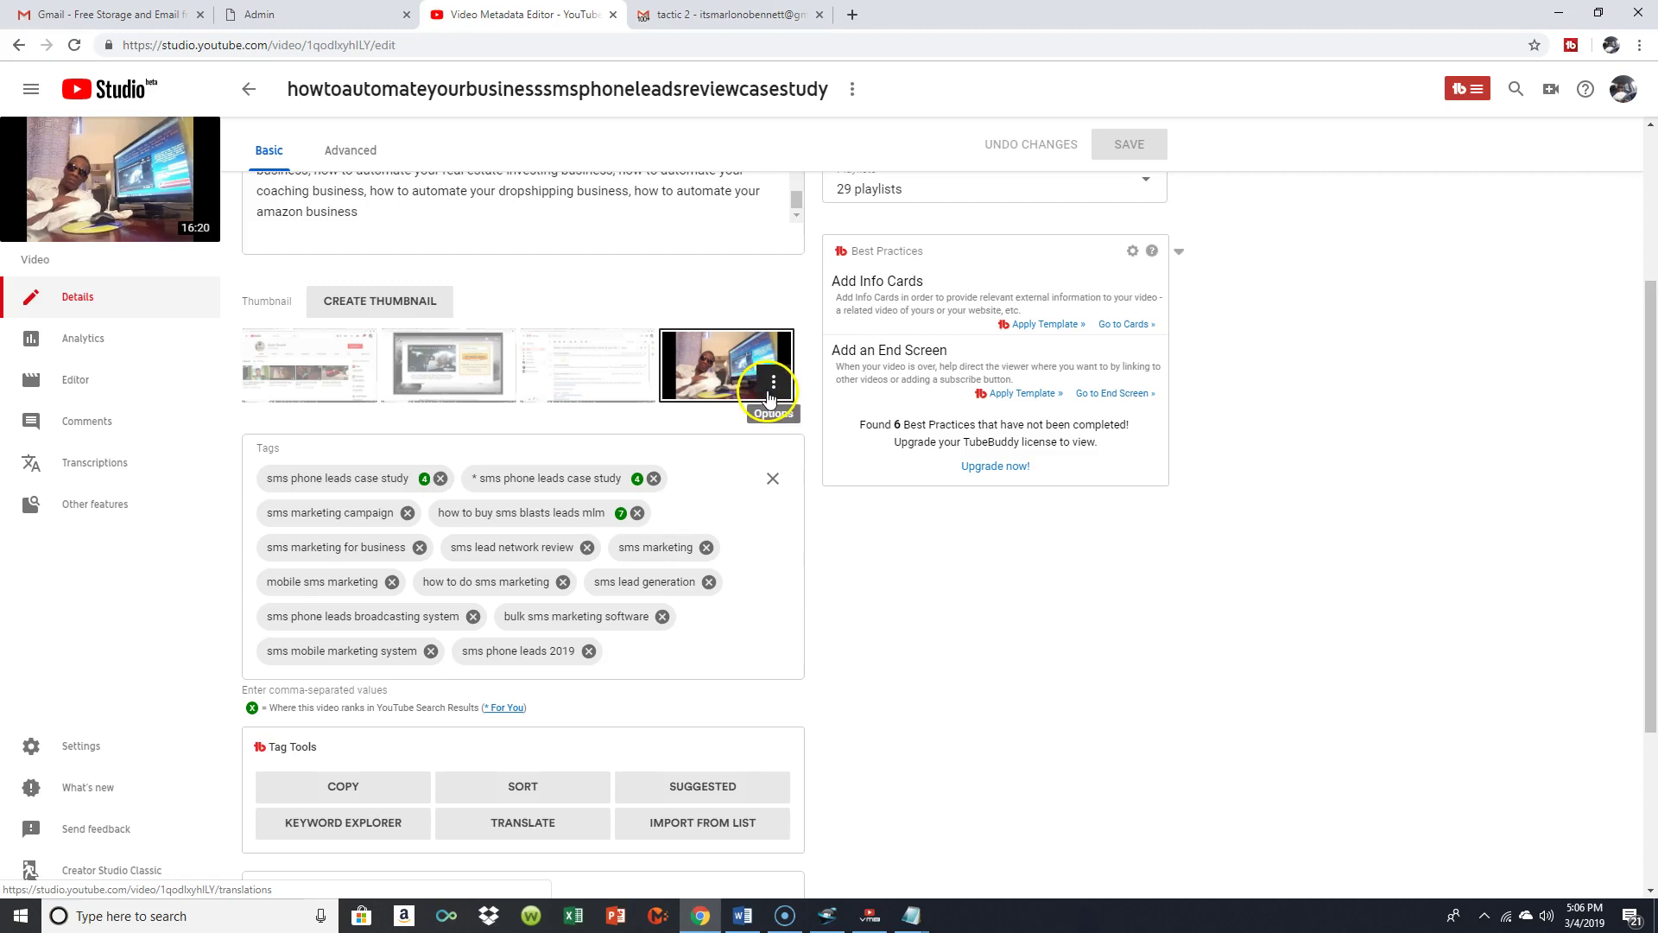
Replace the fourth custom thumbnail with a photo found by searching 'ma' in Pictures.
{"action": "left_click", "coordinate": [772, 395]}
{"action": "left_click", "coordinate": [773, 387]}
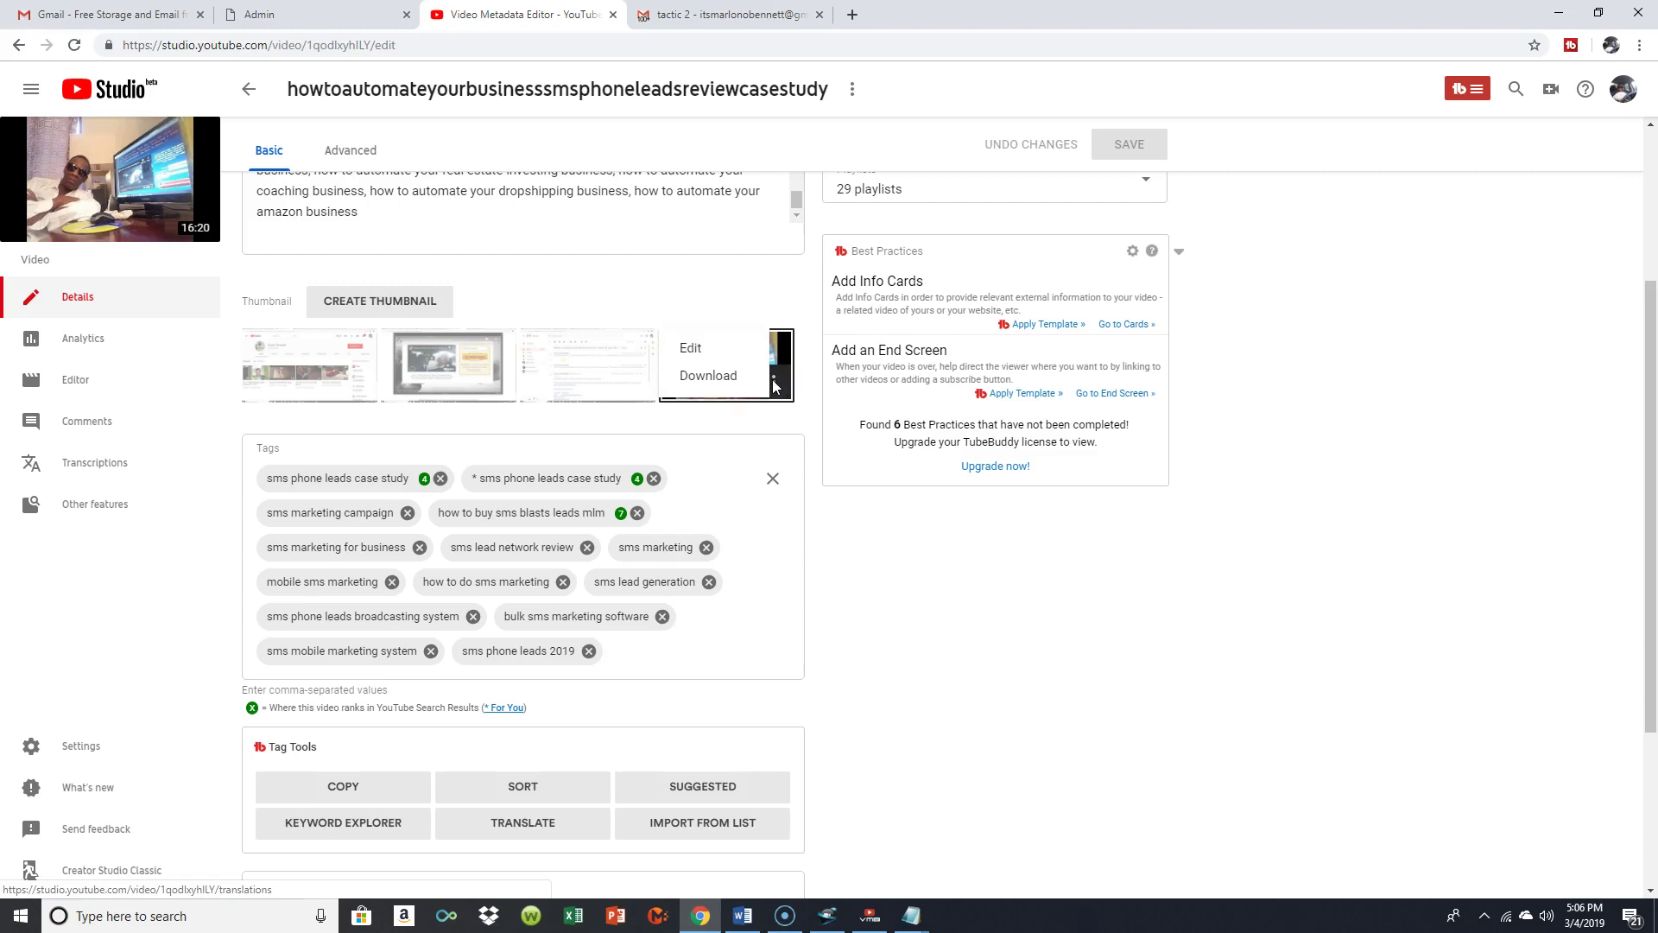
{"action": "left_click", "coordinate": [688, 346]}
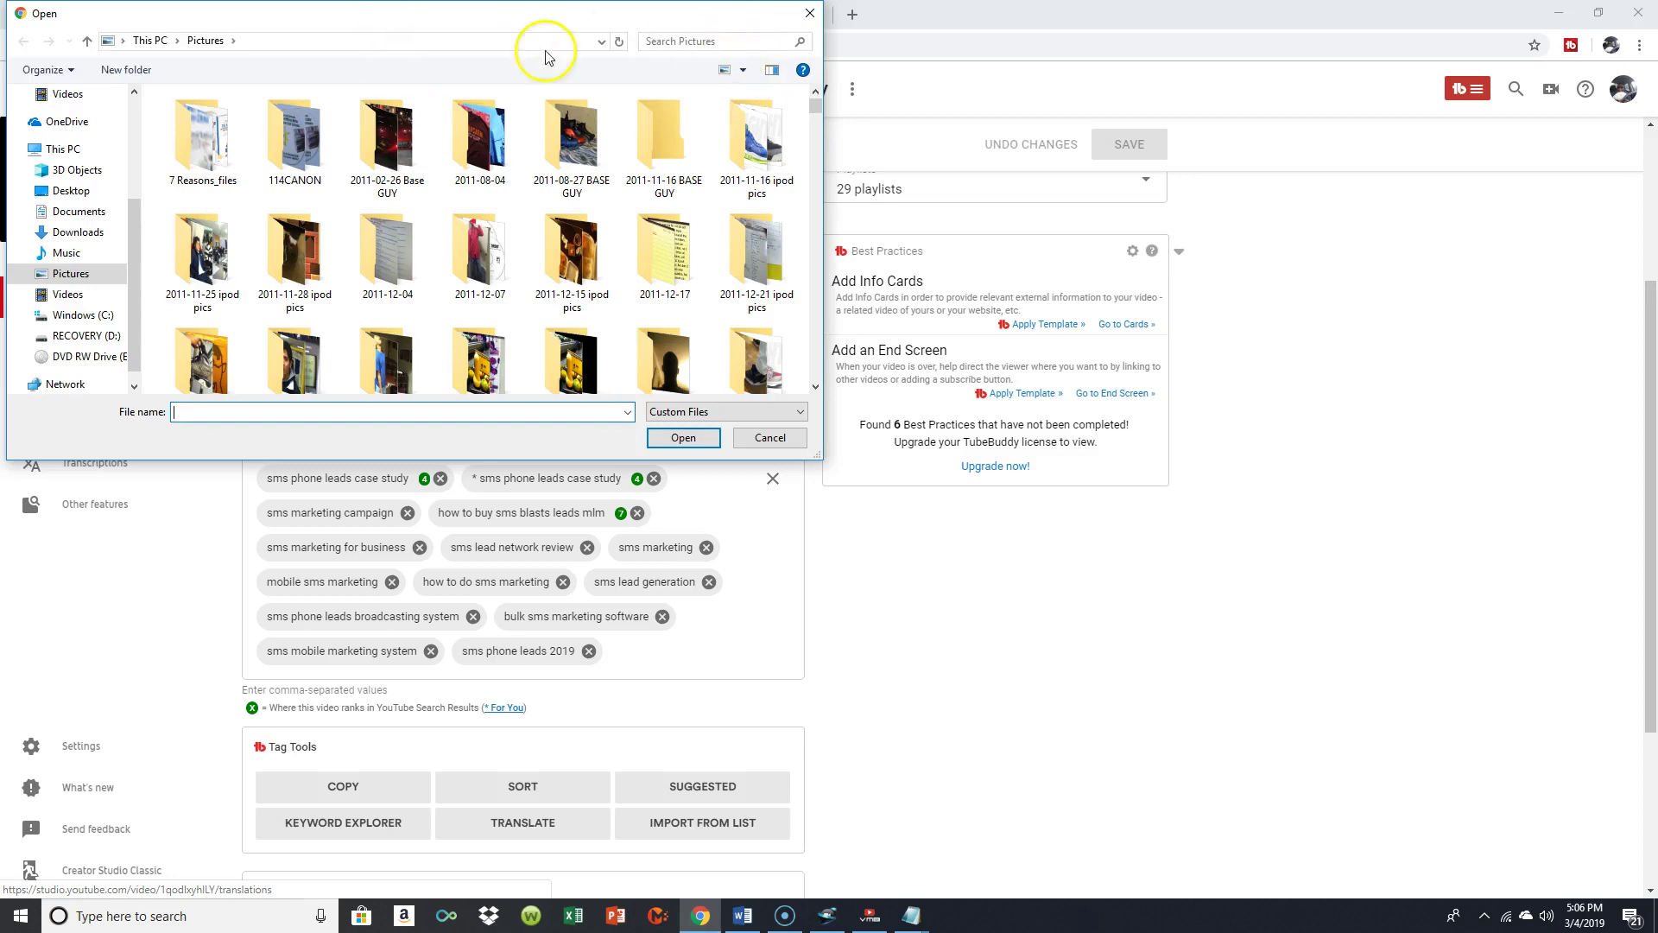
{"action": "left_click", "coordinate": [675, 42]}
{"action": "type", "text": "marl"}
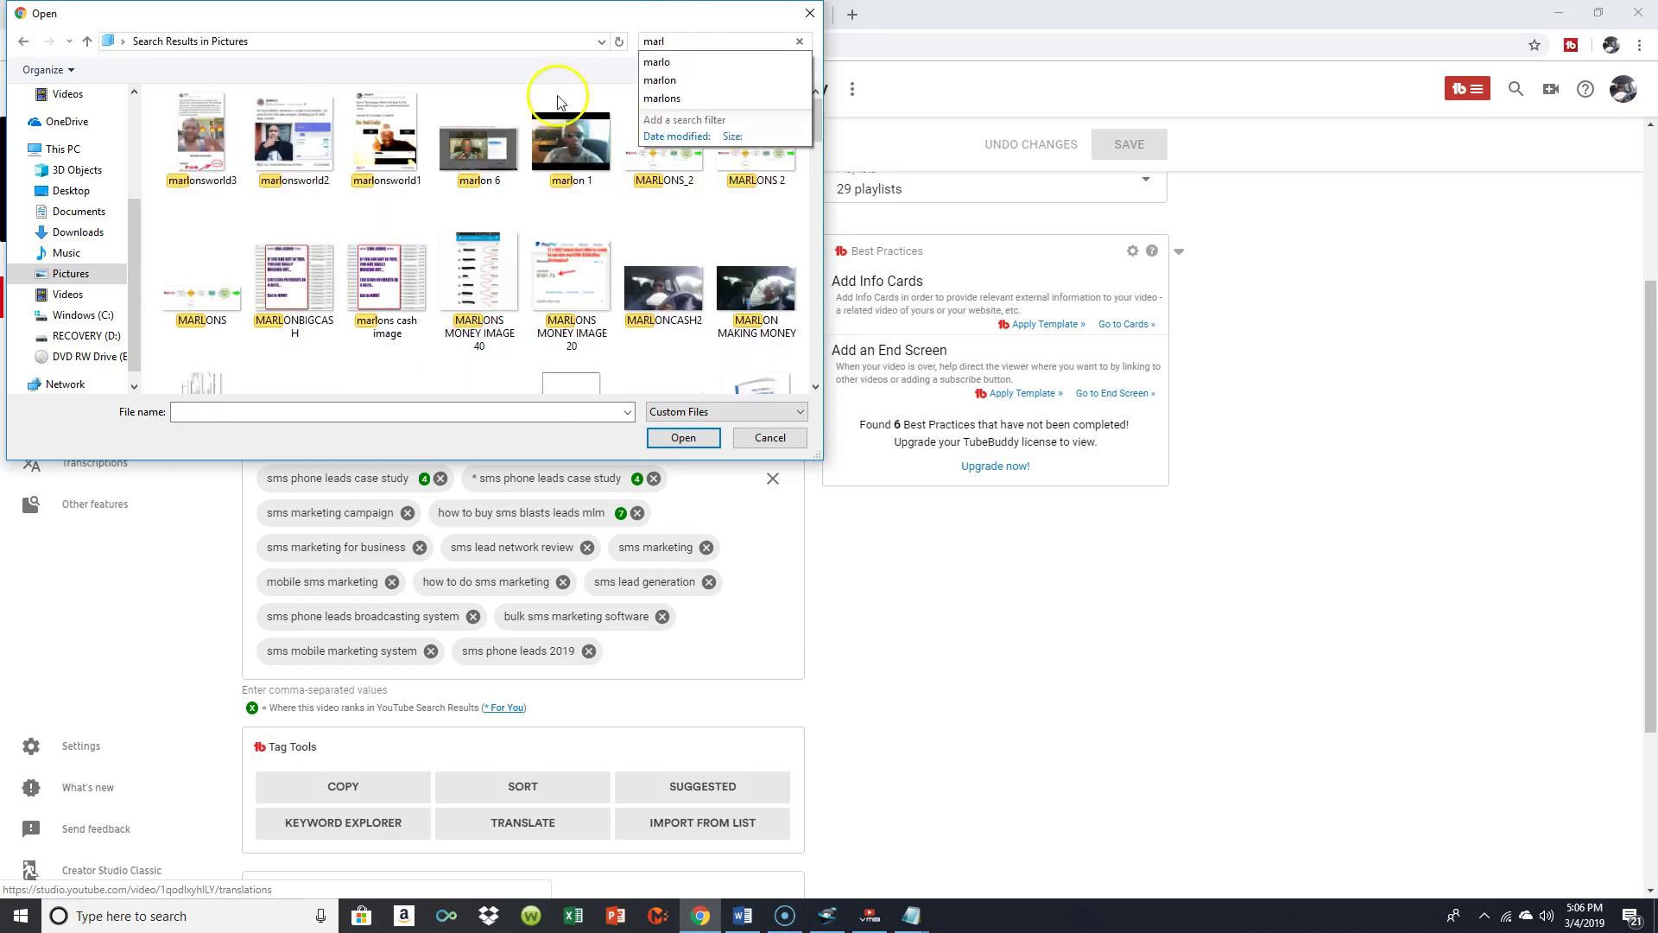
{"action": "double_click", "coordinate": [576, 147]}
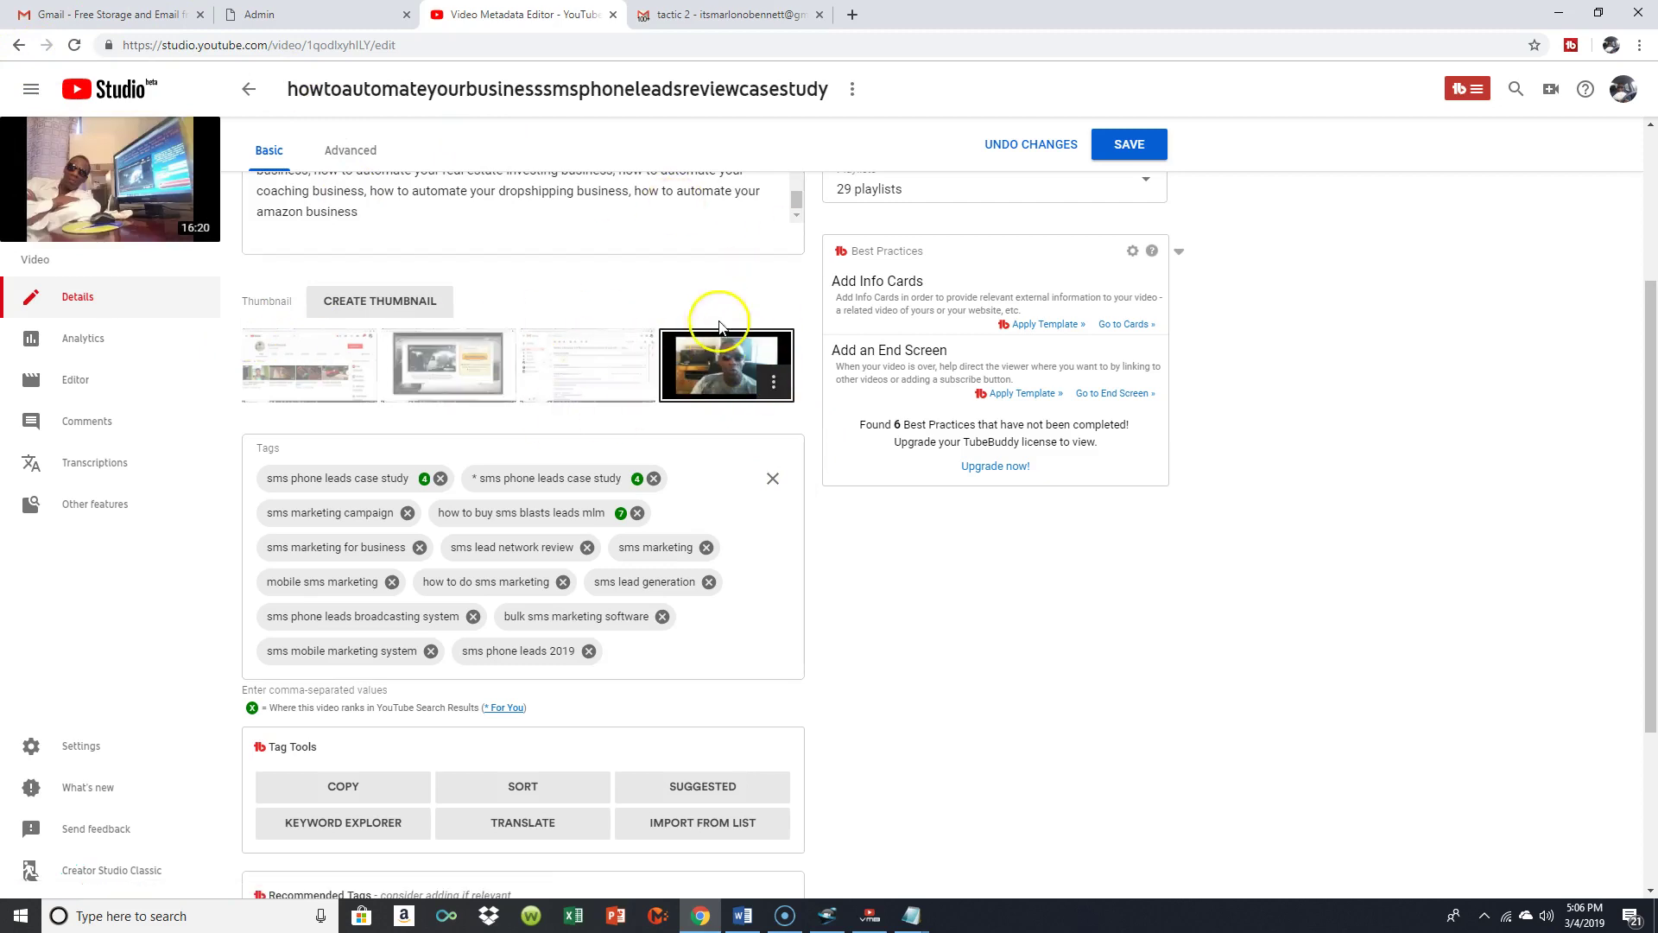
Save the details page so the new custom thumbnail shows 'Changes saved'.
{"action": "left_click", "coordinate": [1132, 148]}
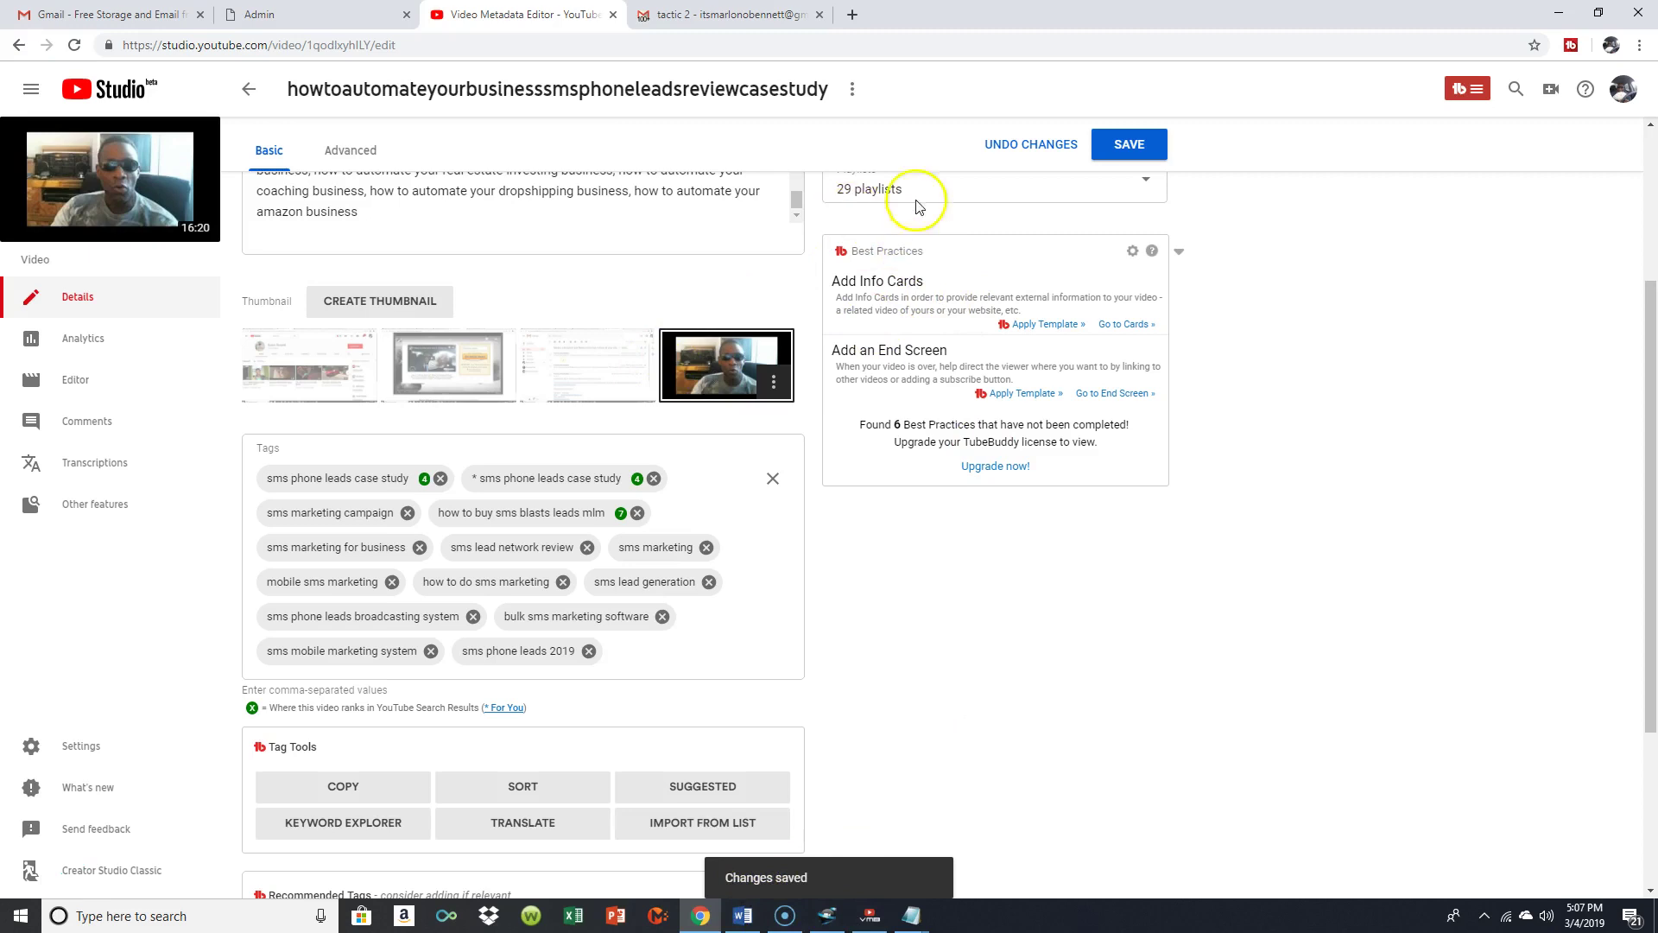
{"action": "scroll", "coordinate": [721, 190], "scroll_direction": "up", "scroll_amount": 1}
{"action": "scroll", "coordinate": [721, 190], "scroll_direction": "up", "scroll_amount": 5}
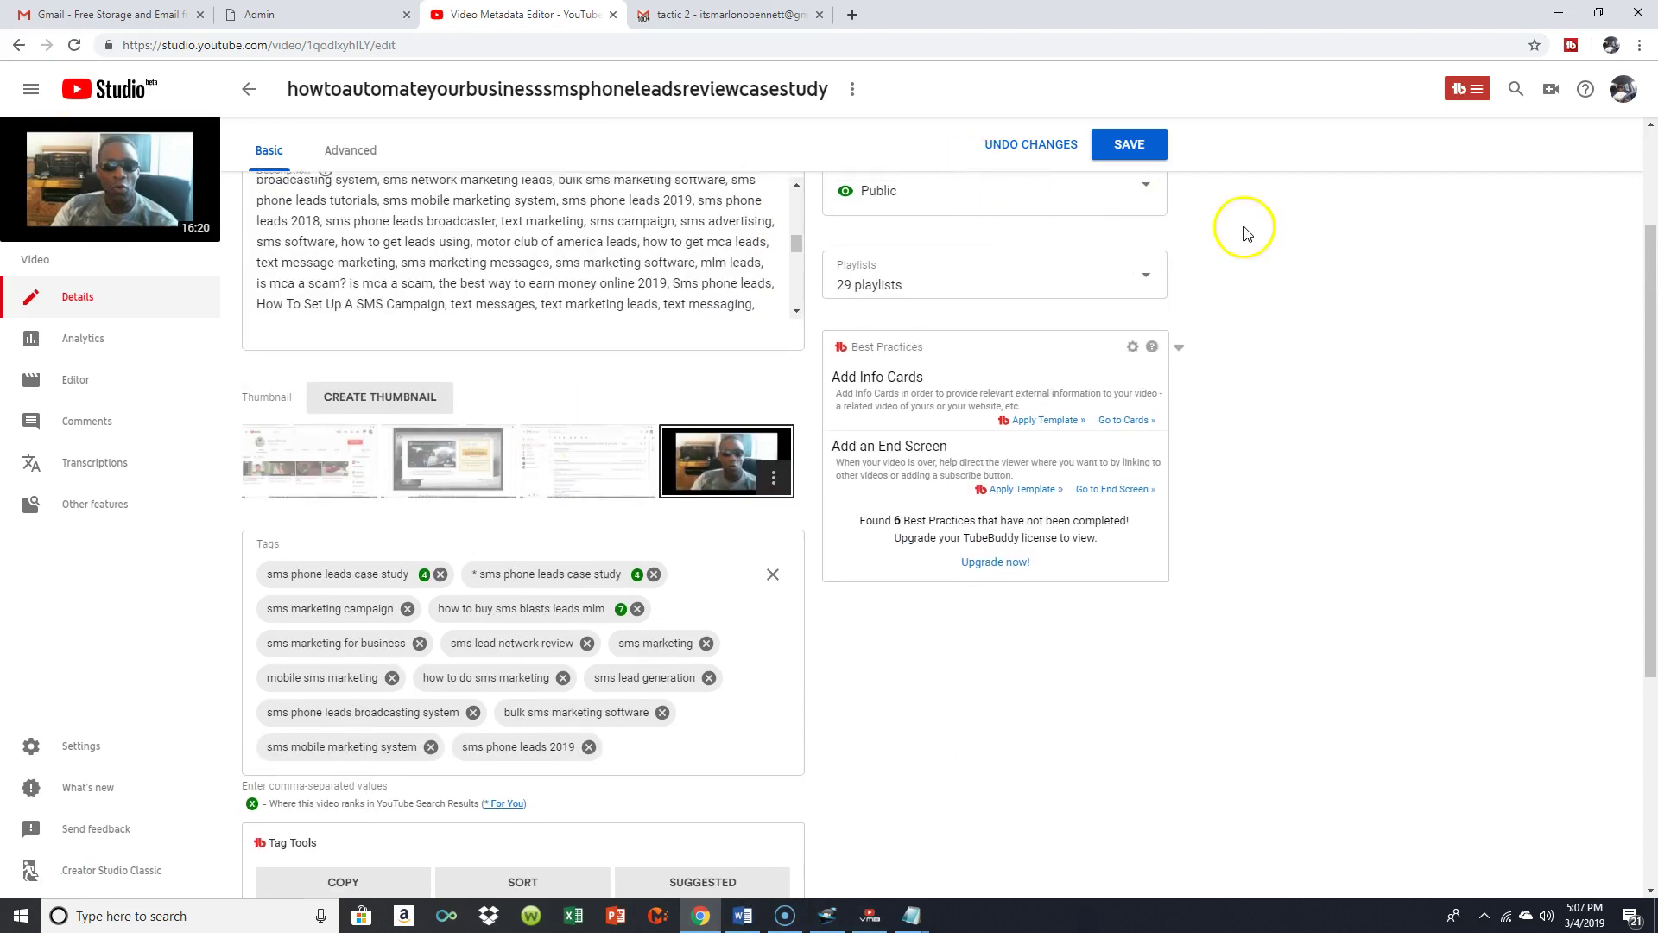
{"action": "scroll", "coordinate": [1247, 229], "scroll_direction": "up", "scroll_amount": 2}
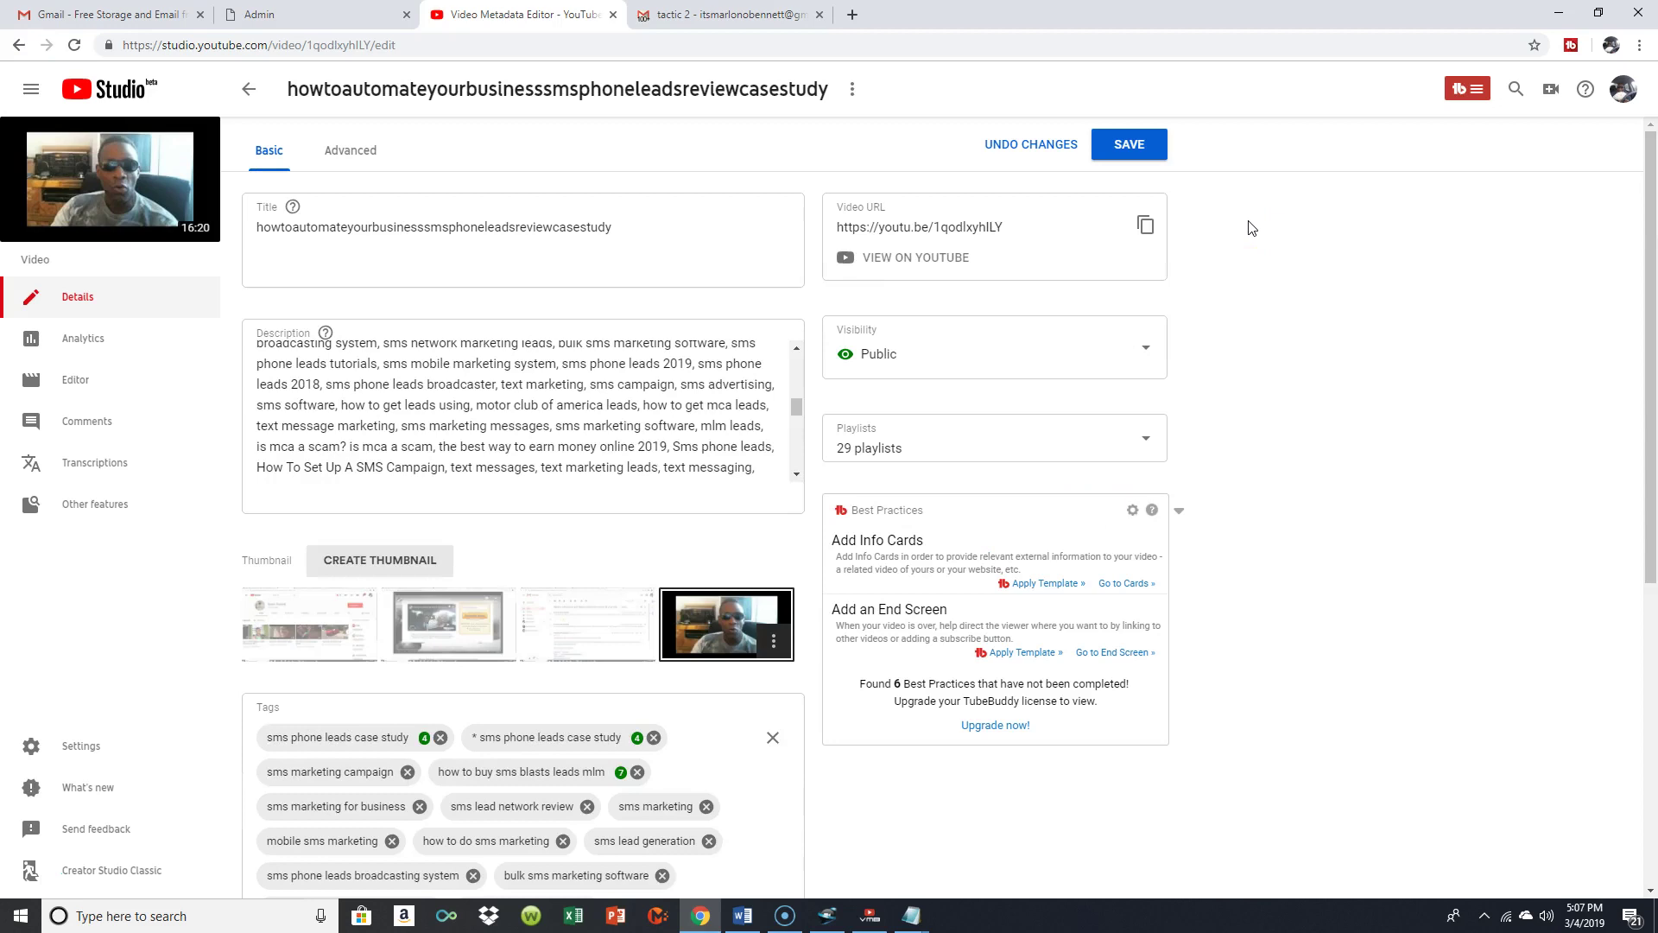
{"action": "left_click", "coordinate": [1213, 198]}
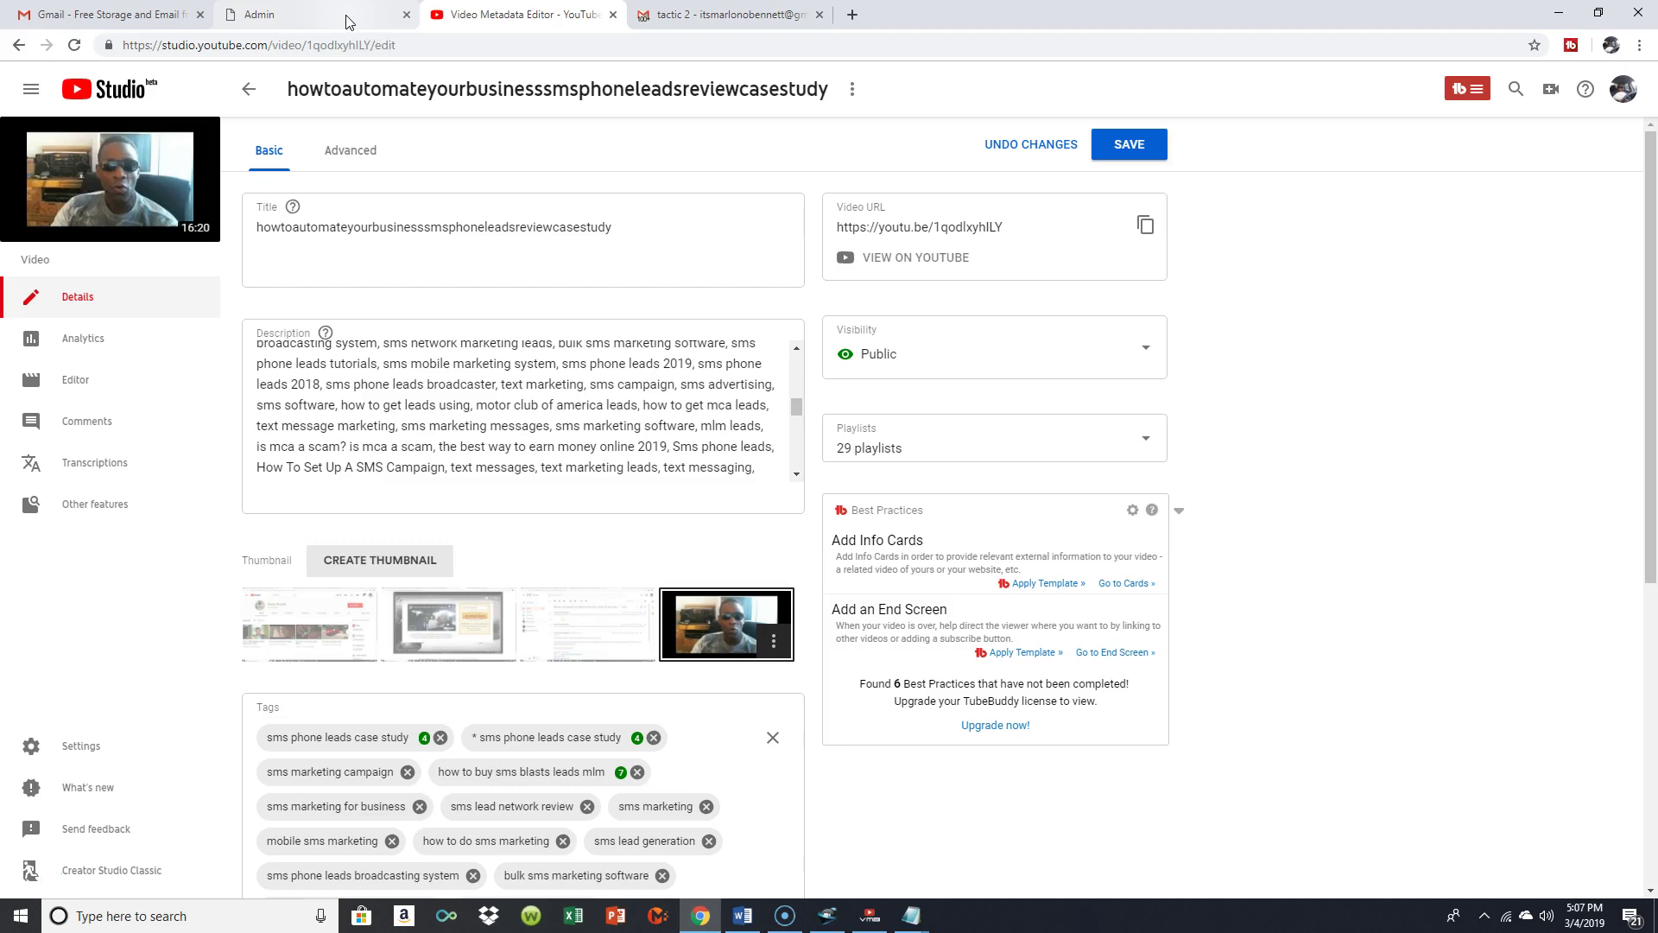
{"action": "left_click", "coordinate": [728, 15]}
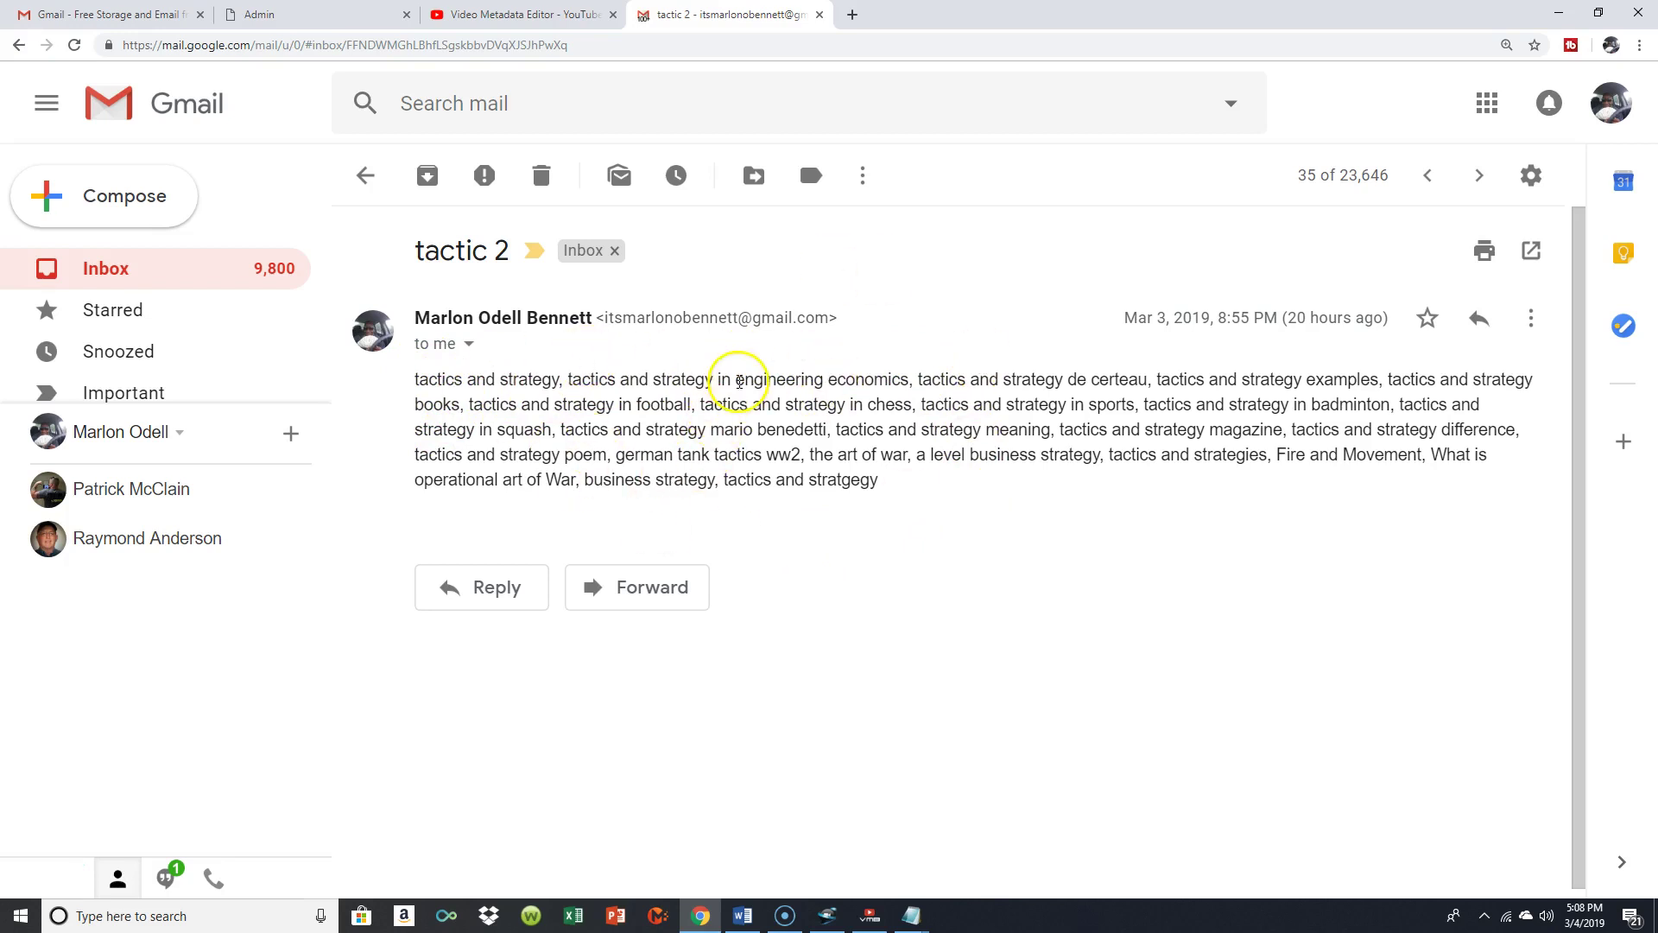
Go back to the details editor and scroll through the description's keyword list (3012/5000 characters).
{"action": "left_click", "coordinate": [562, 17]}
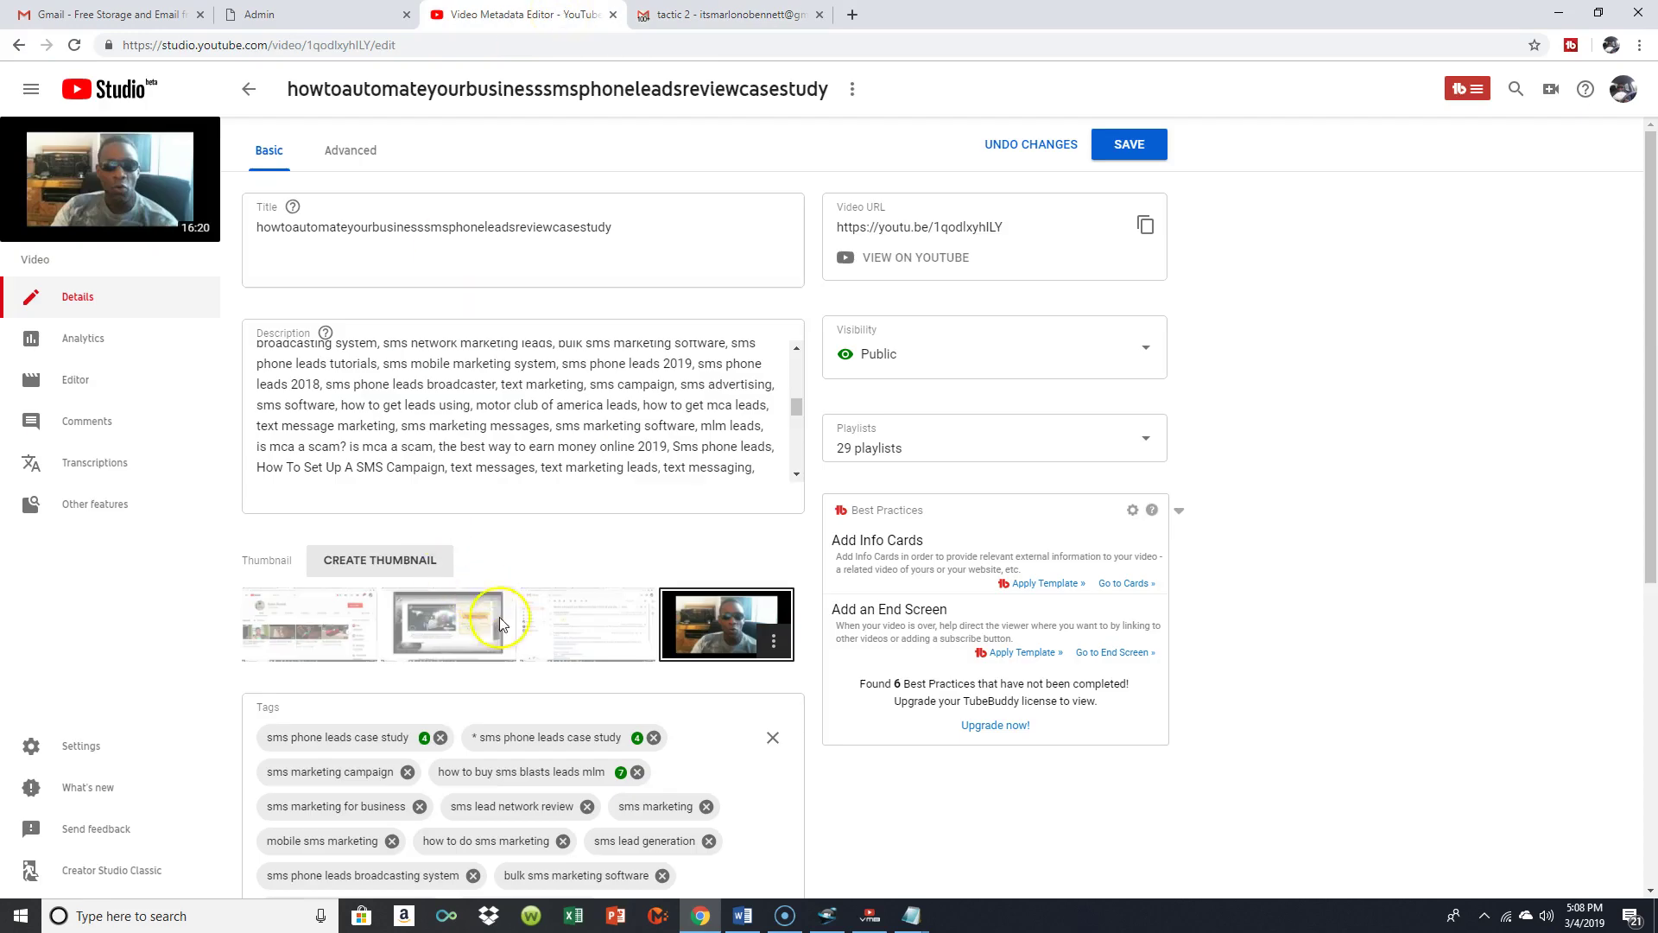
{"action": "scroll", "coordinate": [532, 803], "scroll_direction": "down", "scroll_amount": 4}
{"action": "scroll", "coordinate": [858, 559], "scroll_direction": "down", "scroll_amount": 1}
{"action": "scroll", "coordinate": [962, 381], "scroll_direction": "up", "scroll_amount": 5}
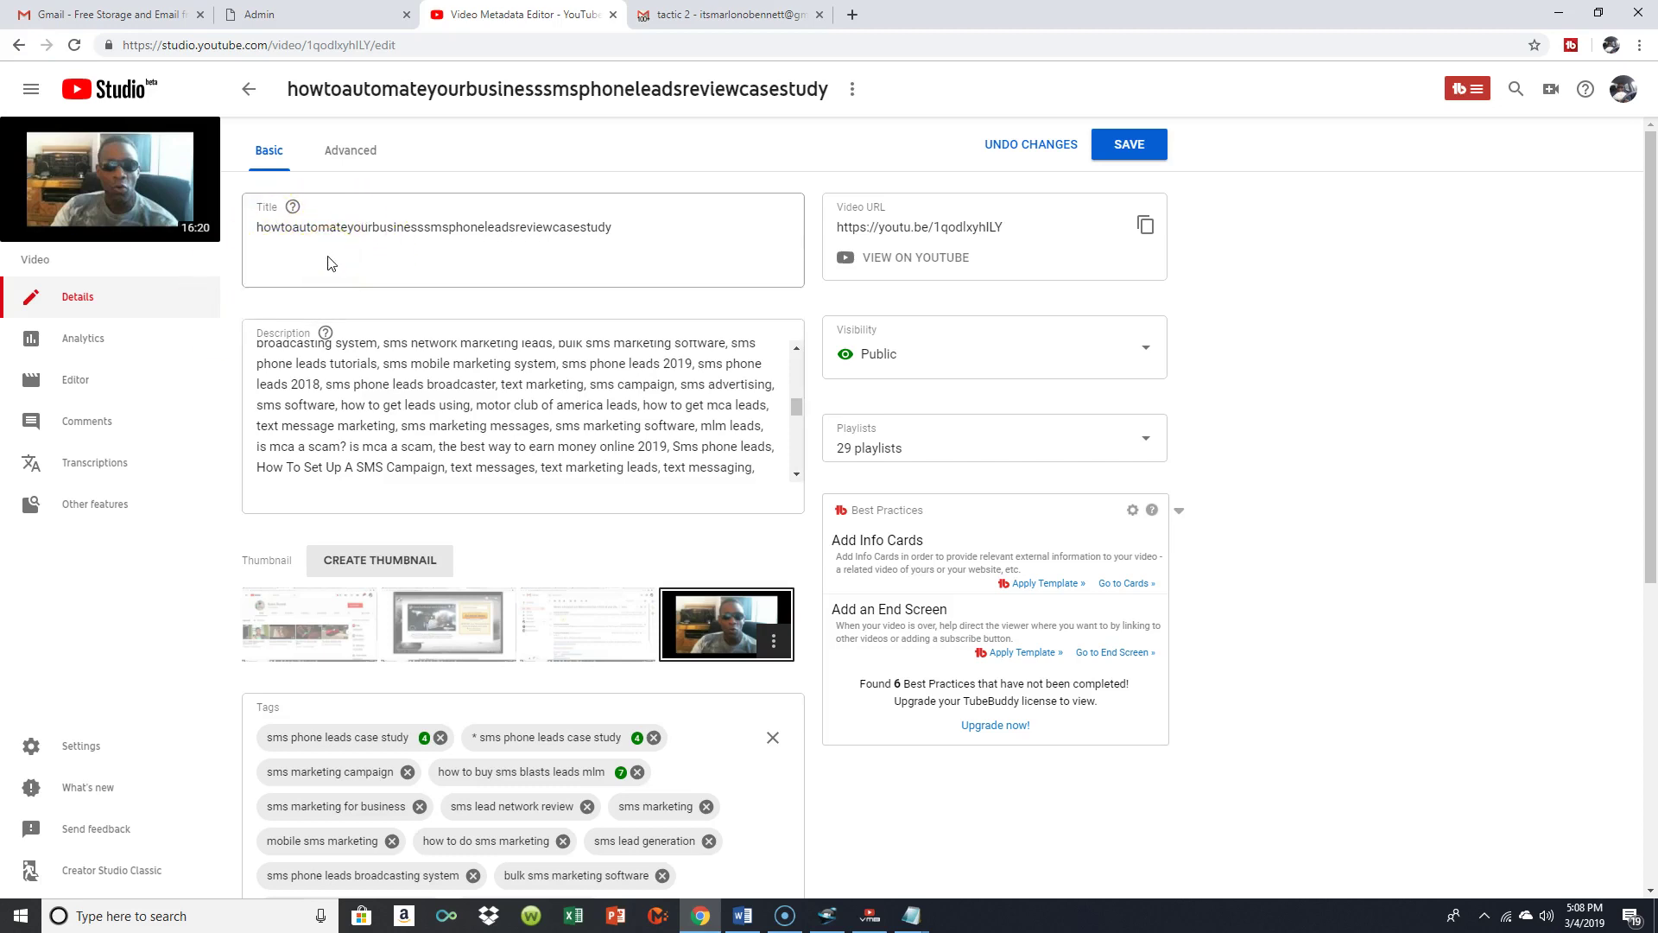
{"action": "left_click_drag", "start_coordinate": [795, 400], "coordinate": [788, 359]}
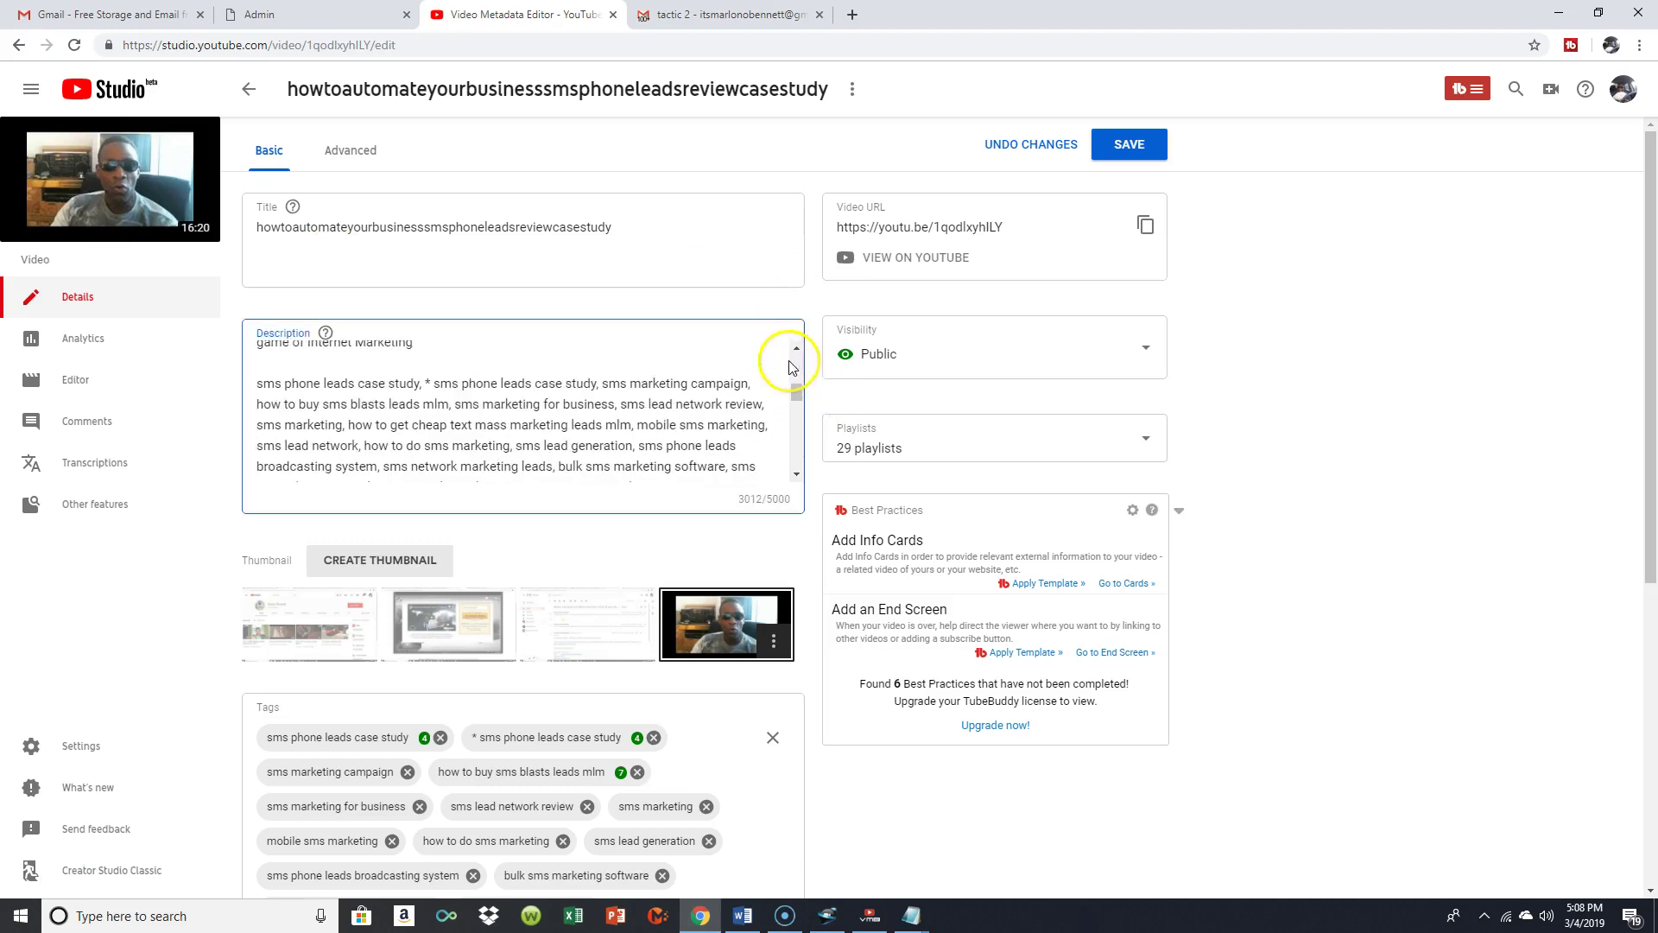
{"action": "scroll", "coordinate": [377, 384], "scroll_direction": "down", "scroll_amount": 1}
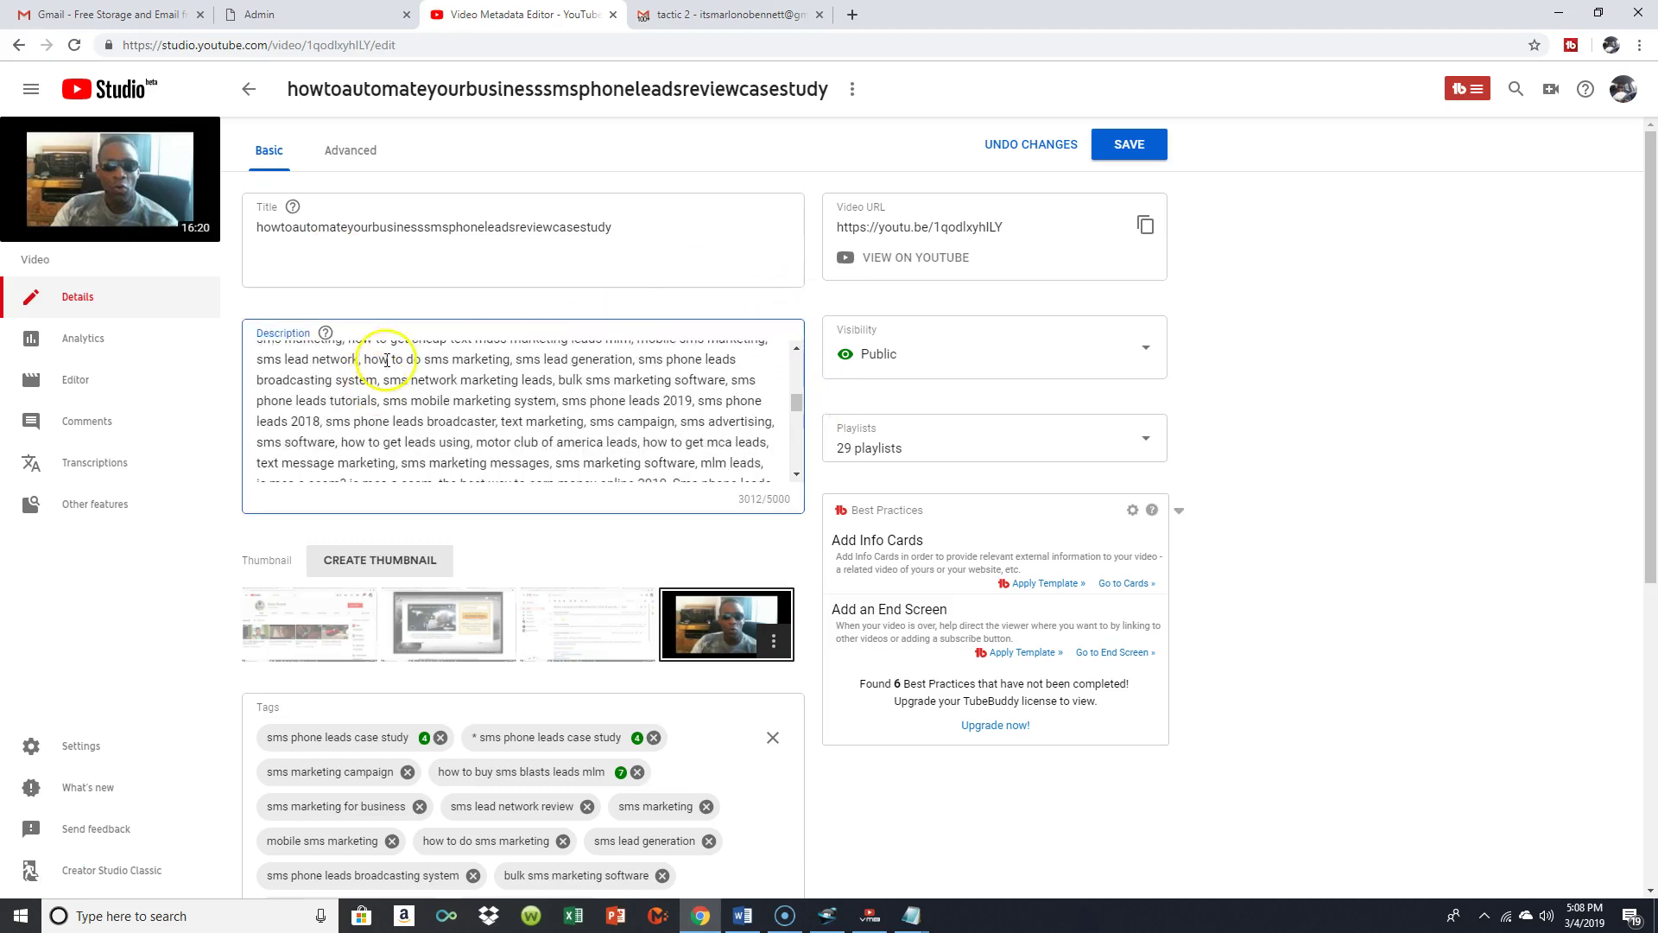
{"action": "mouse_move", "coordinate": [291, 208]}
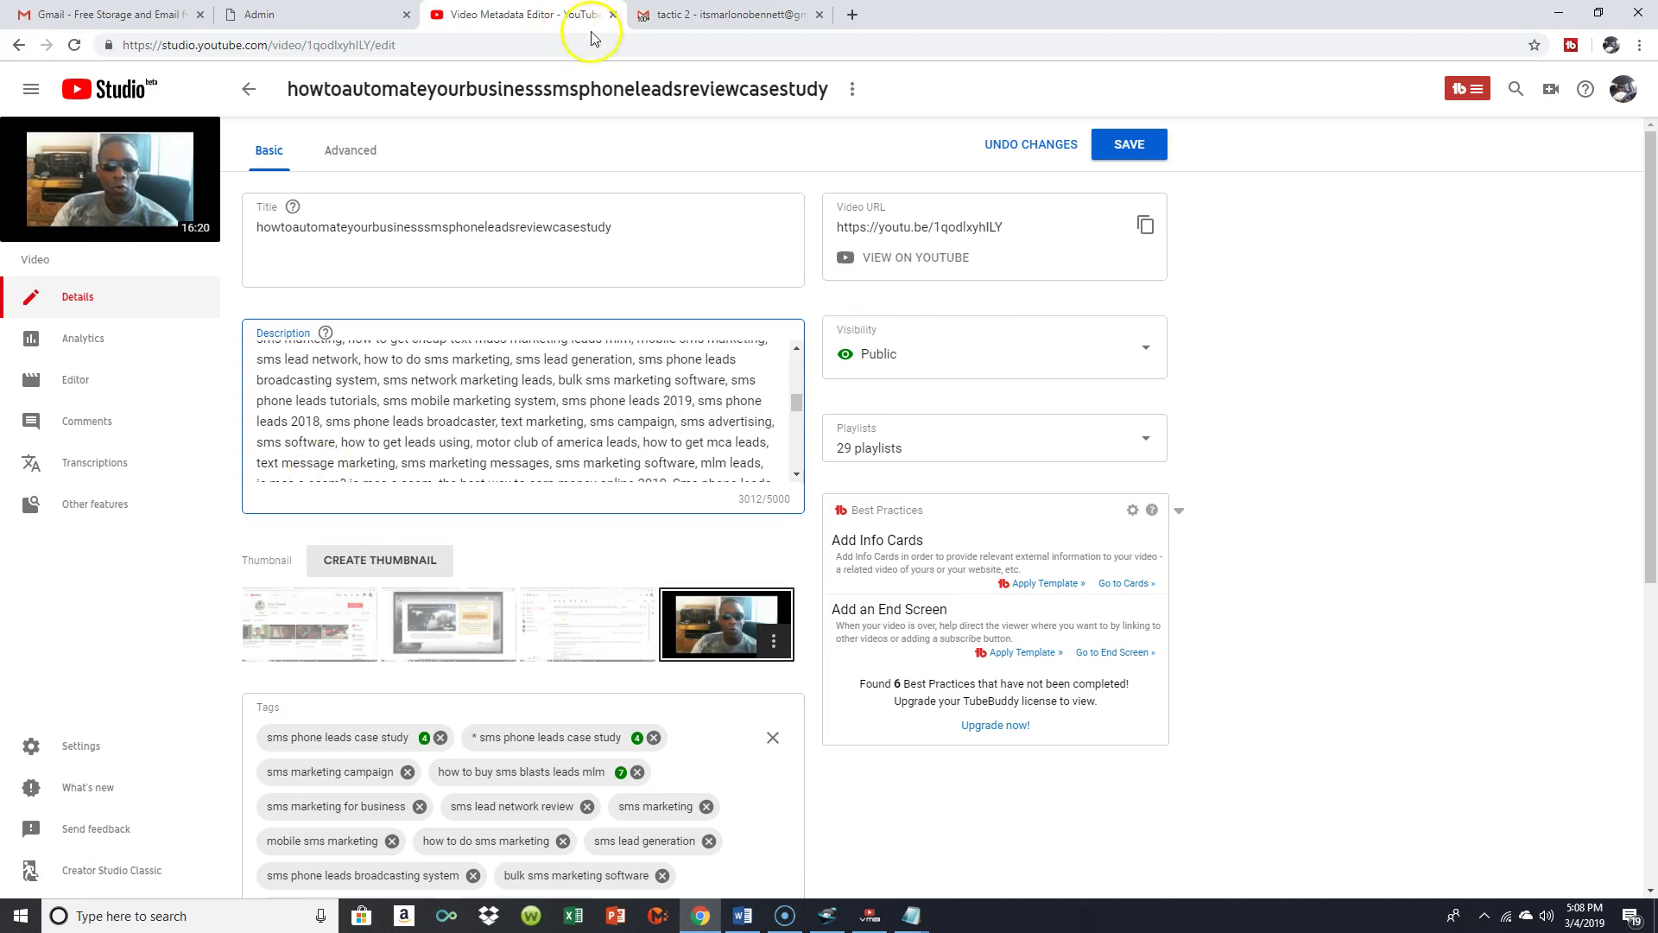
Flip to the 'tactic 2' email tab, then back to the Video Metadata Editor.
{"action": "left_click", "coordinate": [691, 17]}
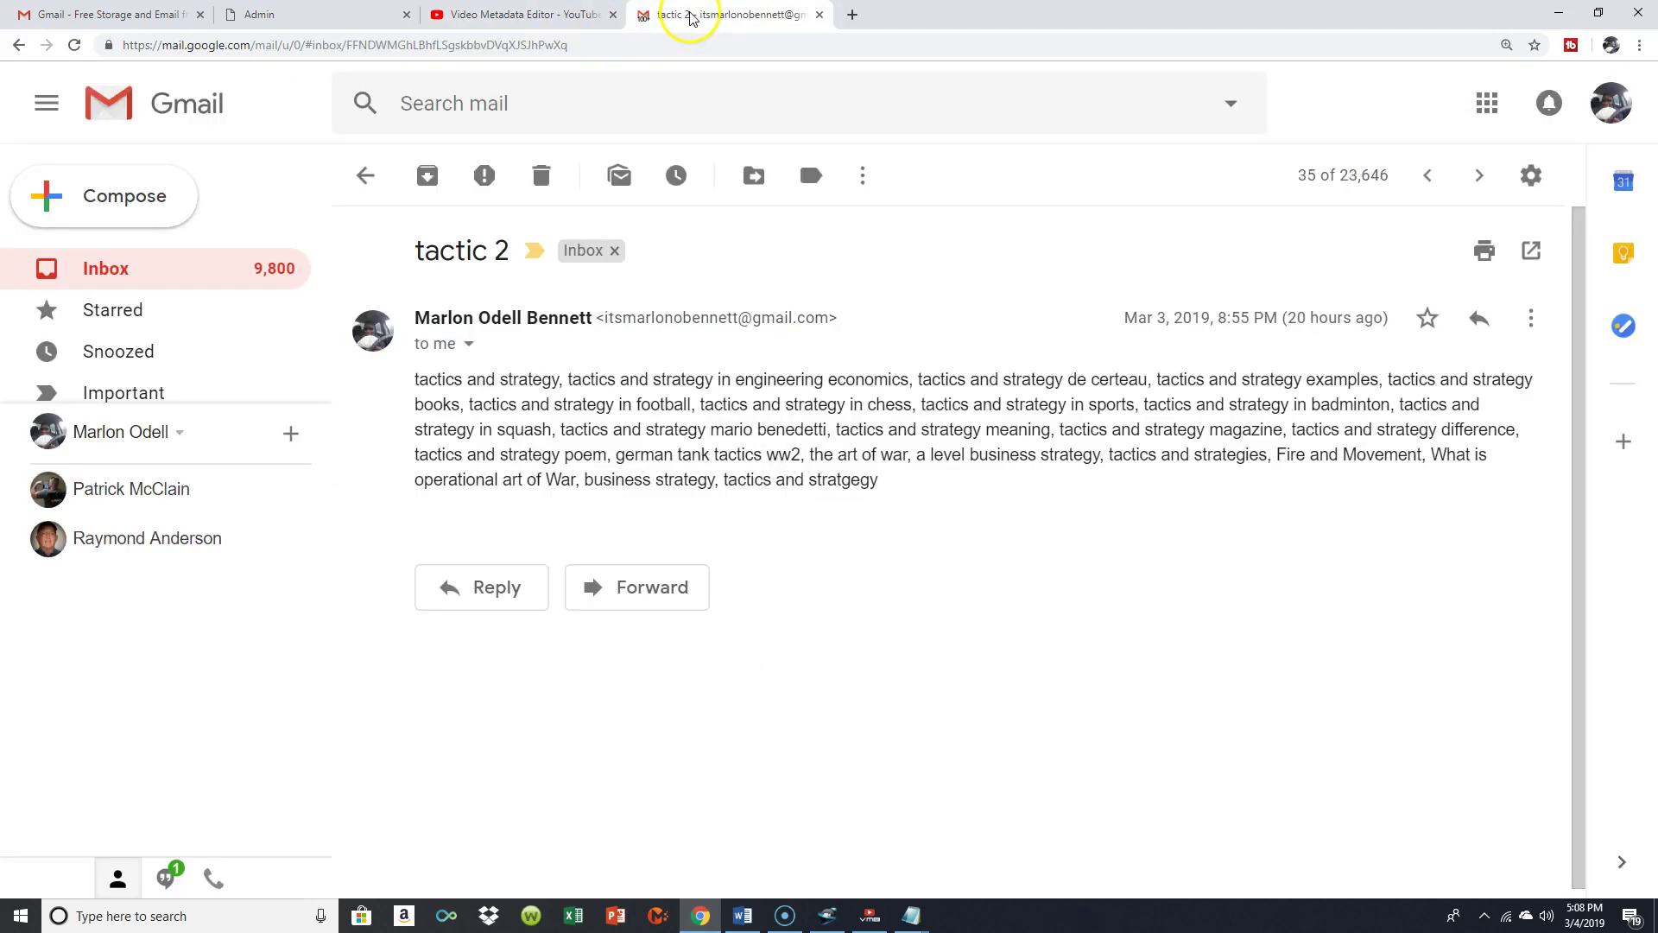
{"action": "left_click", "coordinate": [545, 18]}
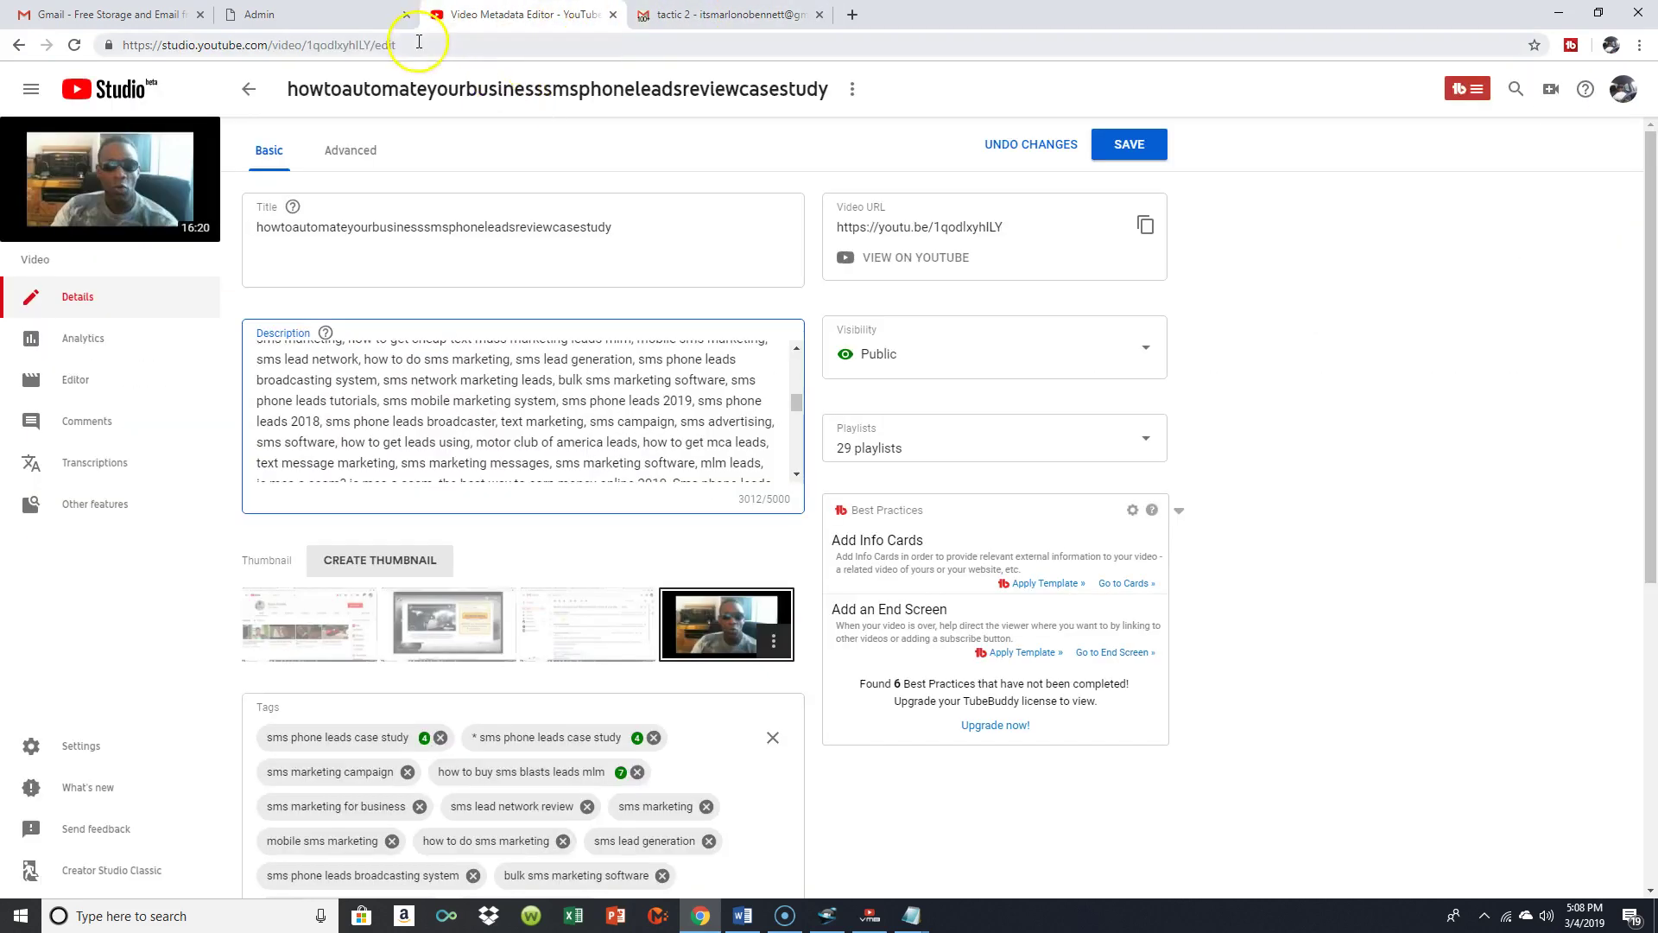